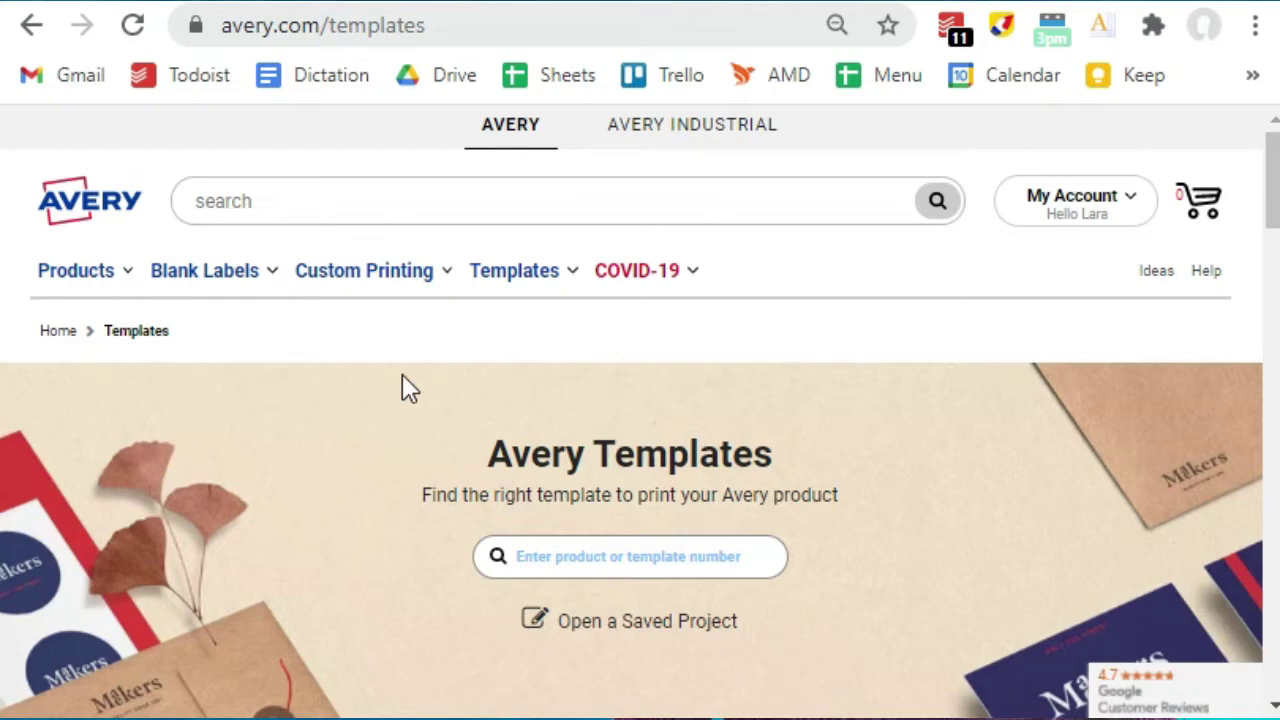
# - Find and open the Avery Template 6521 page for 1" x 2-5/8" address labels
pyautogui.click(600, 551)
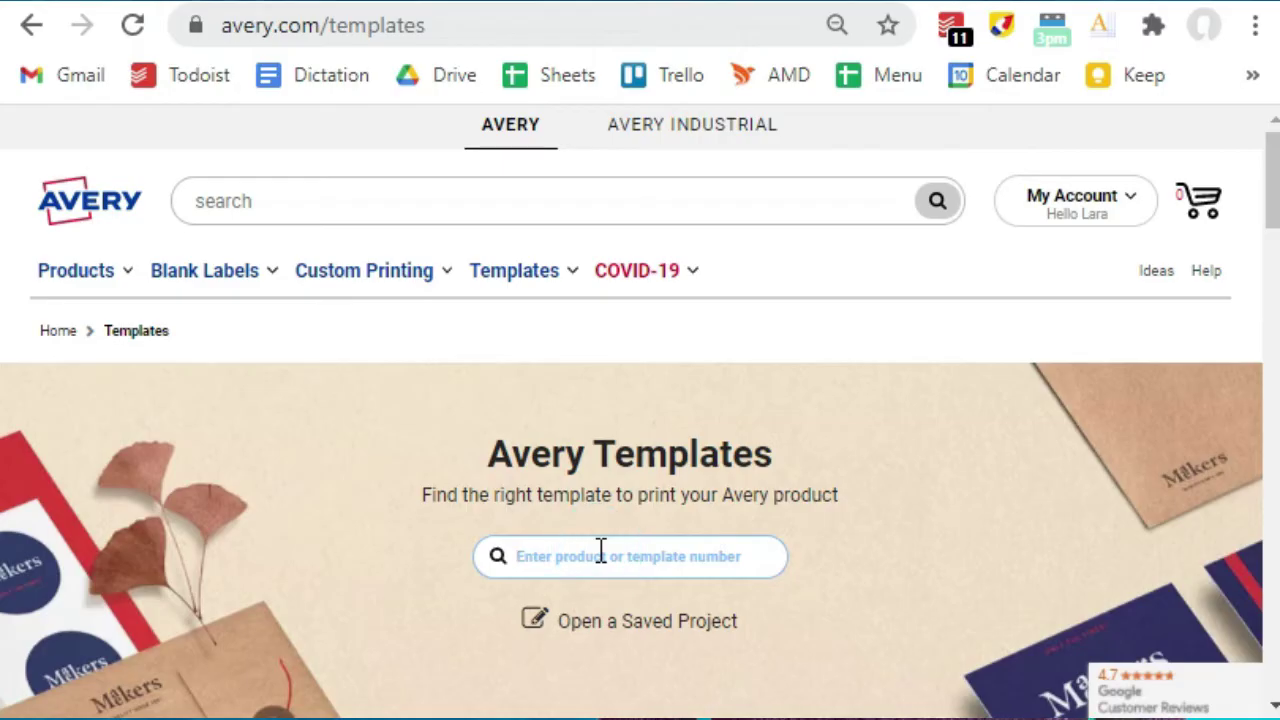
pyautogui.write('6521')
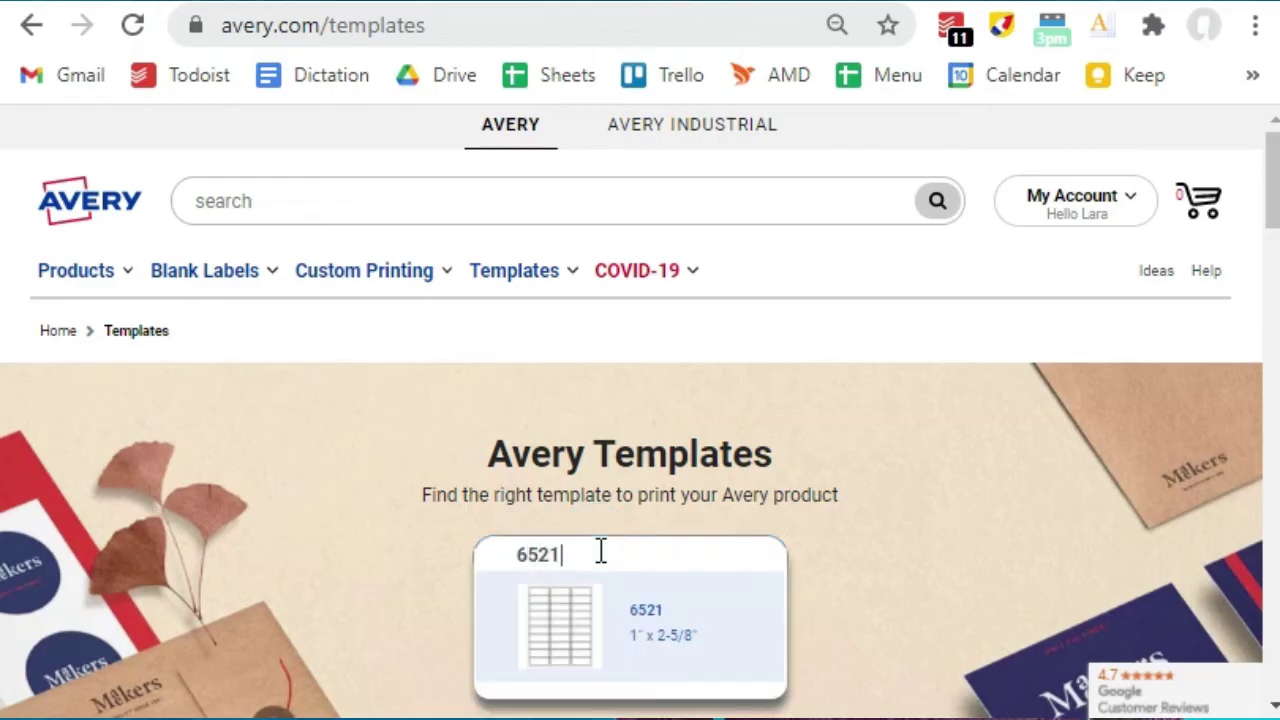
pyautogui.click(605, 612)
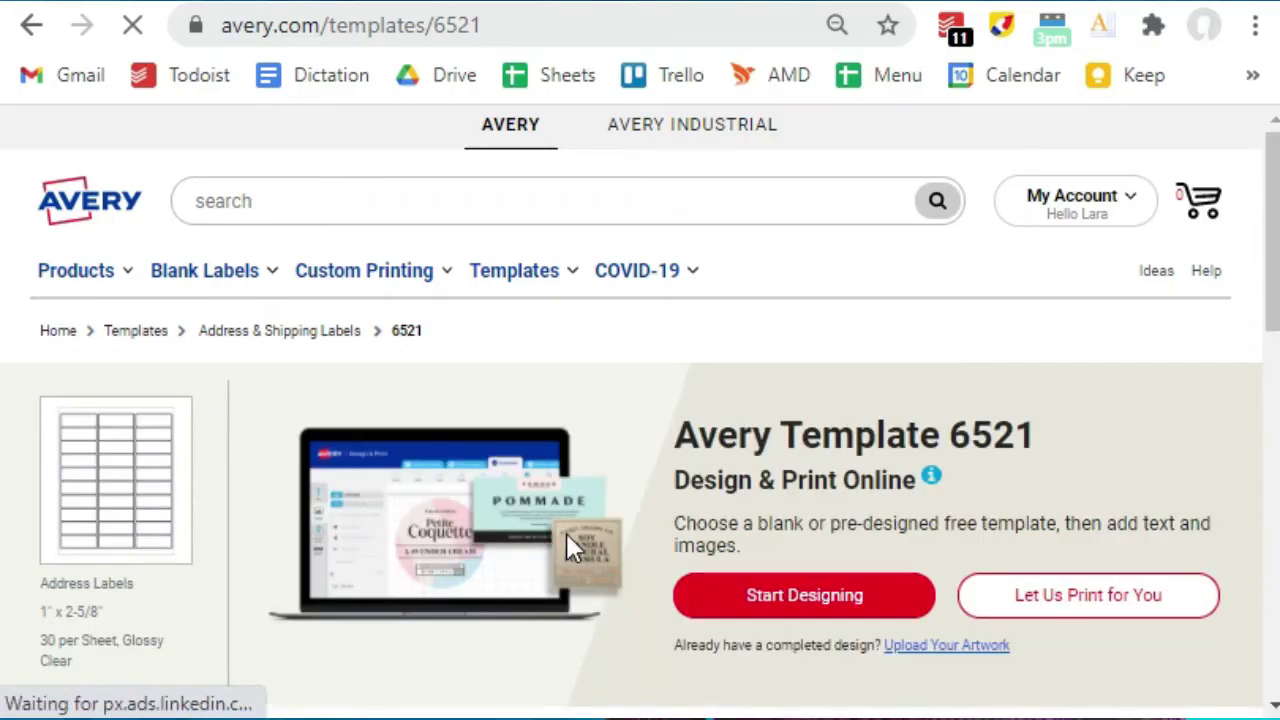
# - Start a 6521 design project and browse the 374 Holidays > Christmas designs
pyautogui.click(835, 600)
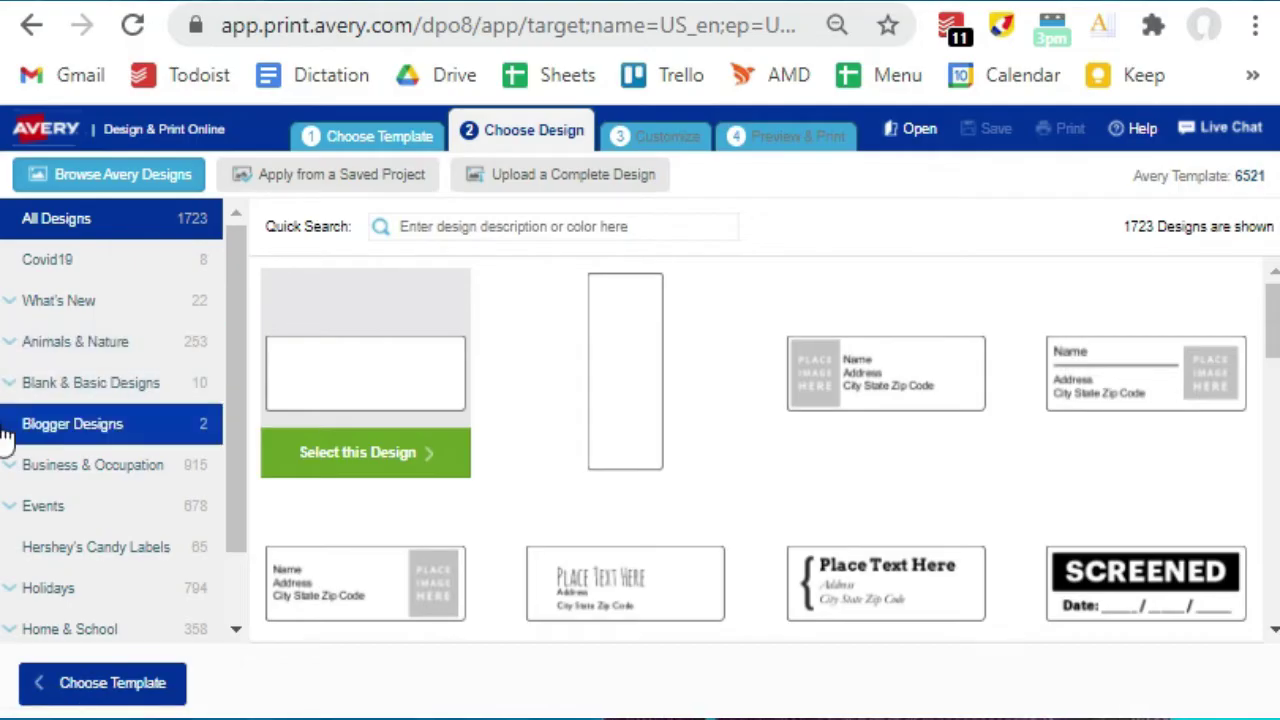
pyautogui.moveTo(231, 373); pyautogui.dragTo(217, 454)
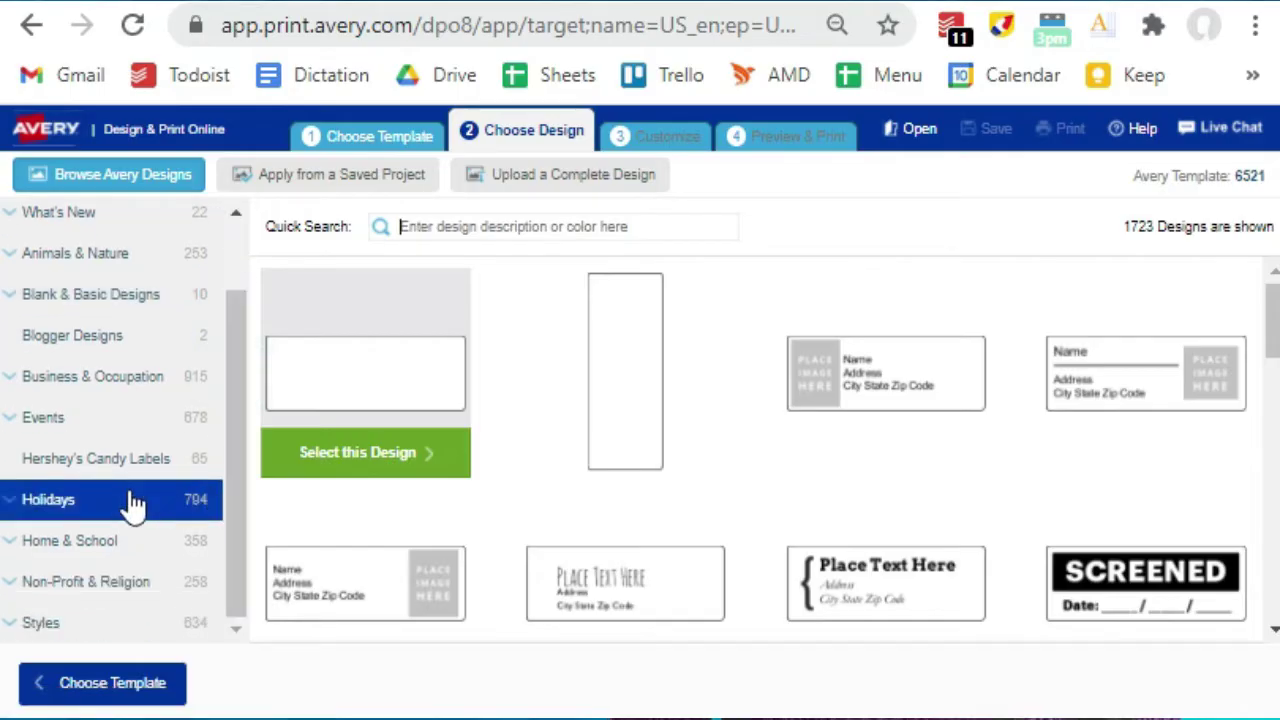
pyautogui.click(35, 499)
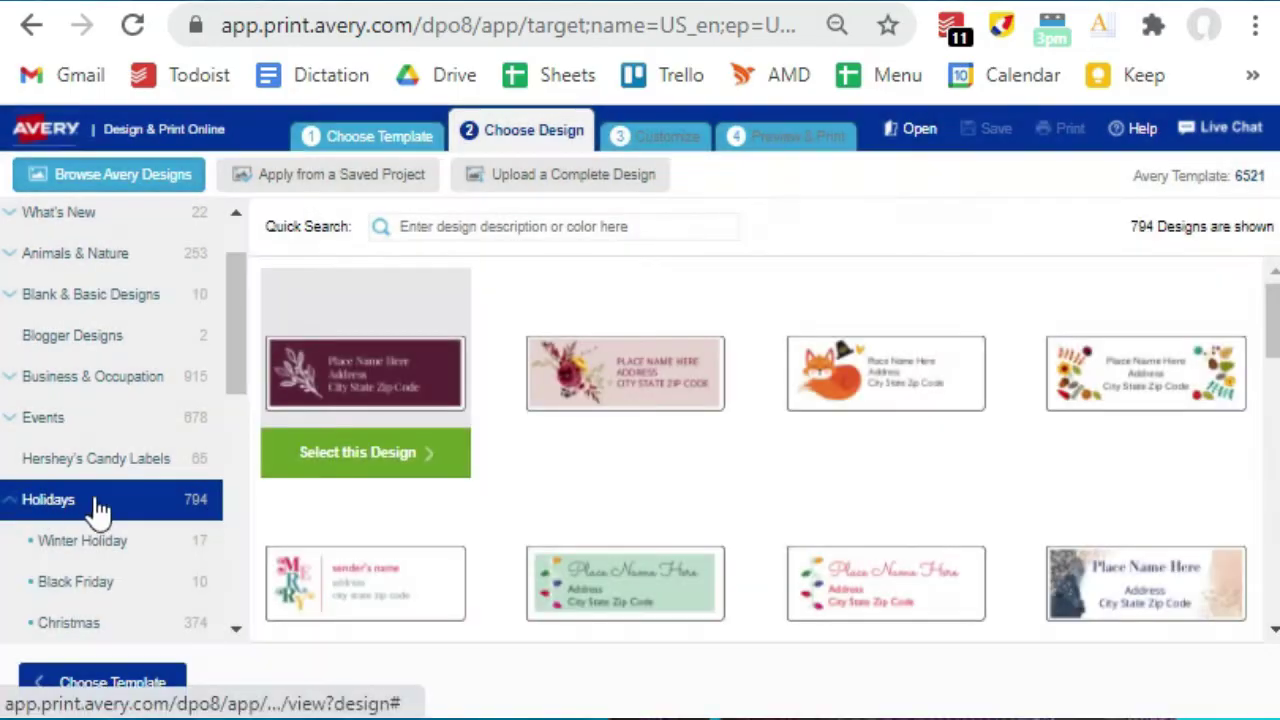
pyautogui.click(72, 625)
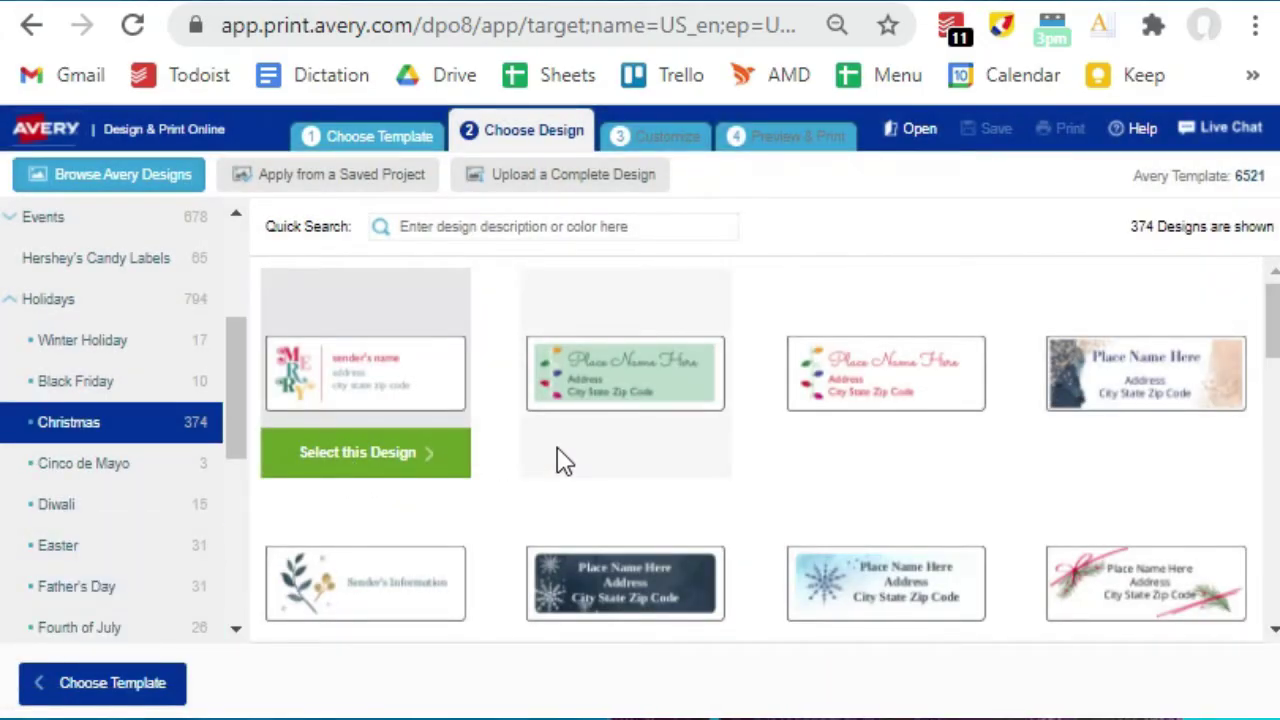
pyautogui.scroll(-5, 563, 460)
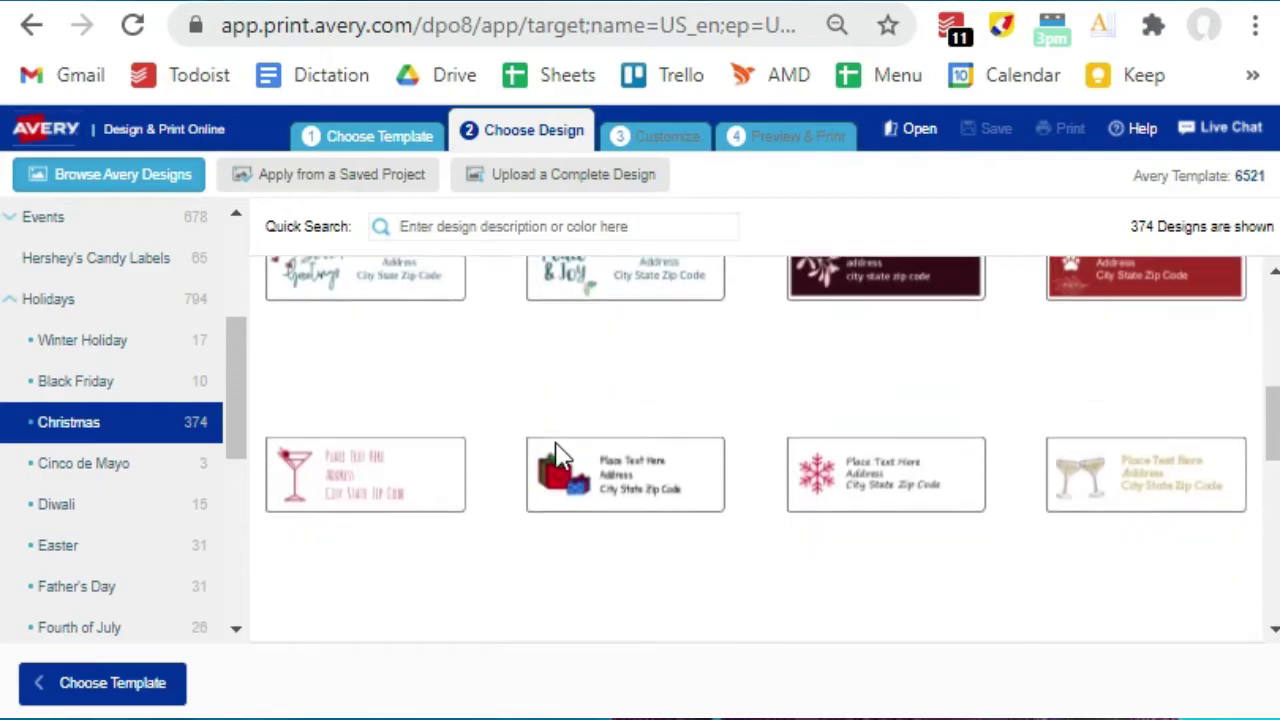
pyautogui.scroll(-6, 560, 455)
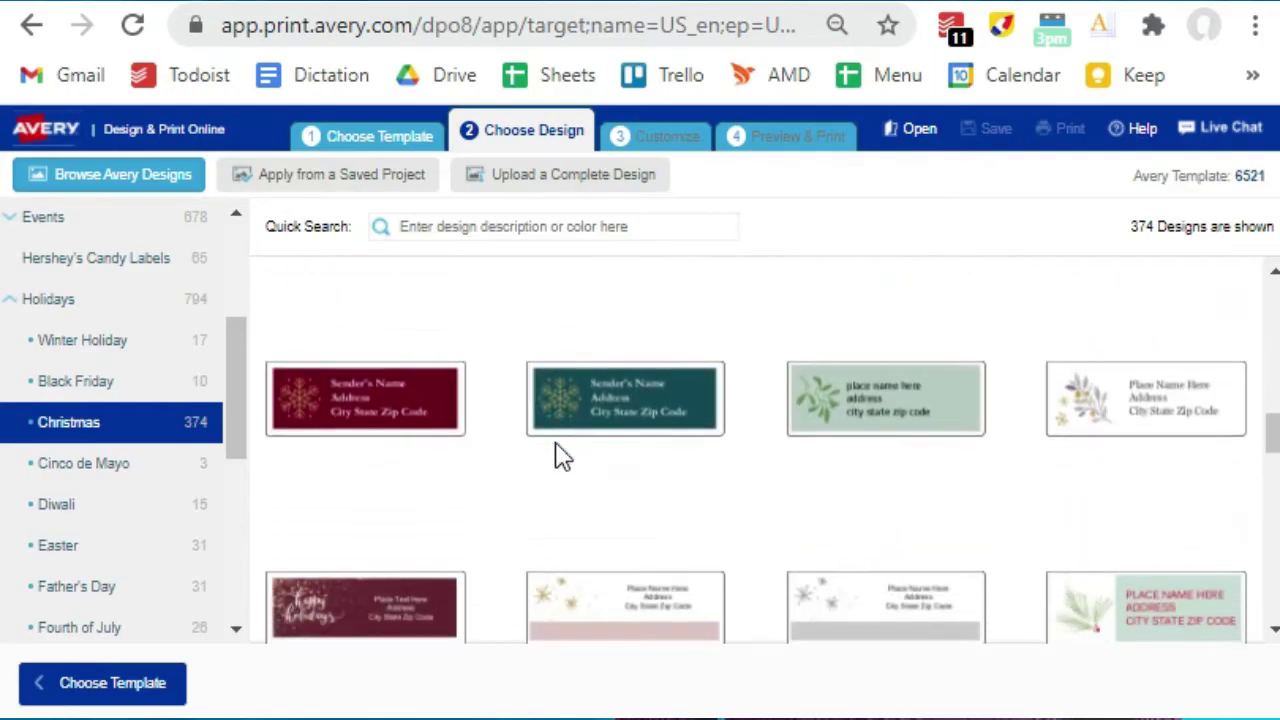
pyautogui.scroll(-5, 563, 458)
pyautogui.scroll(6, 563, 458)
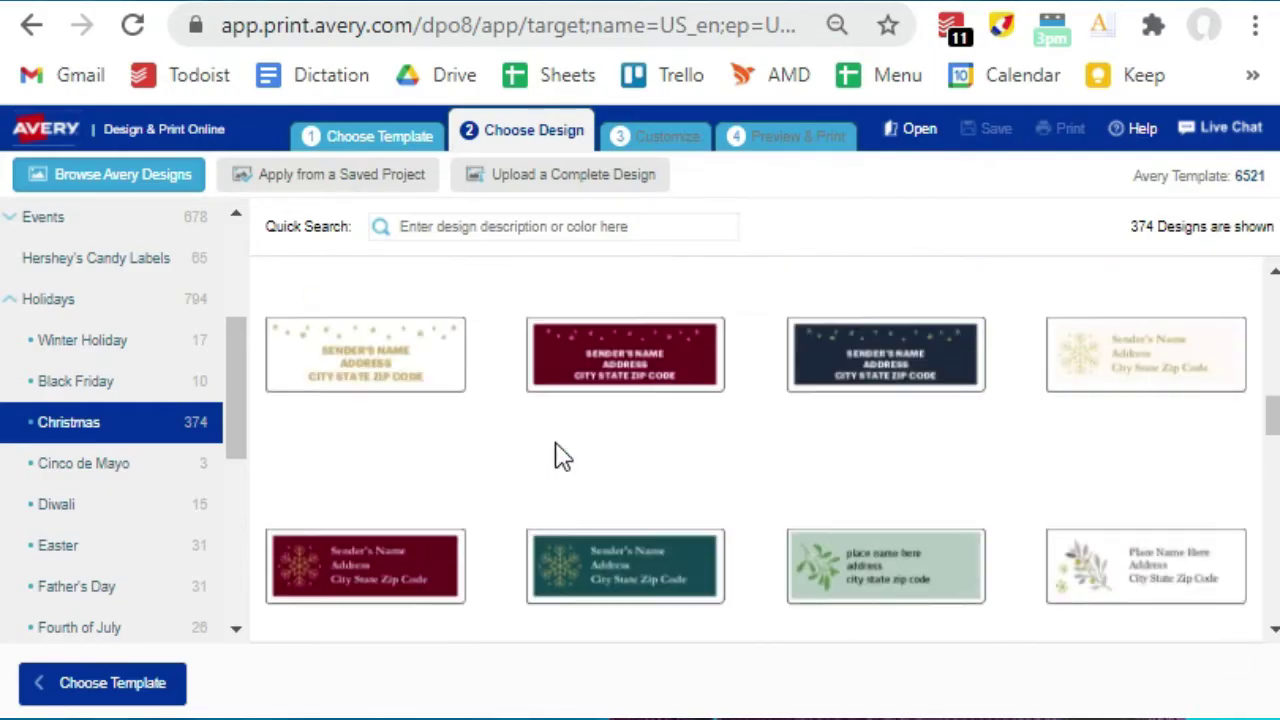
pyautogui.scroll(3, 563, 458)
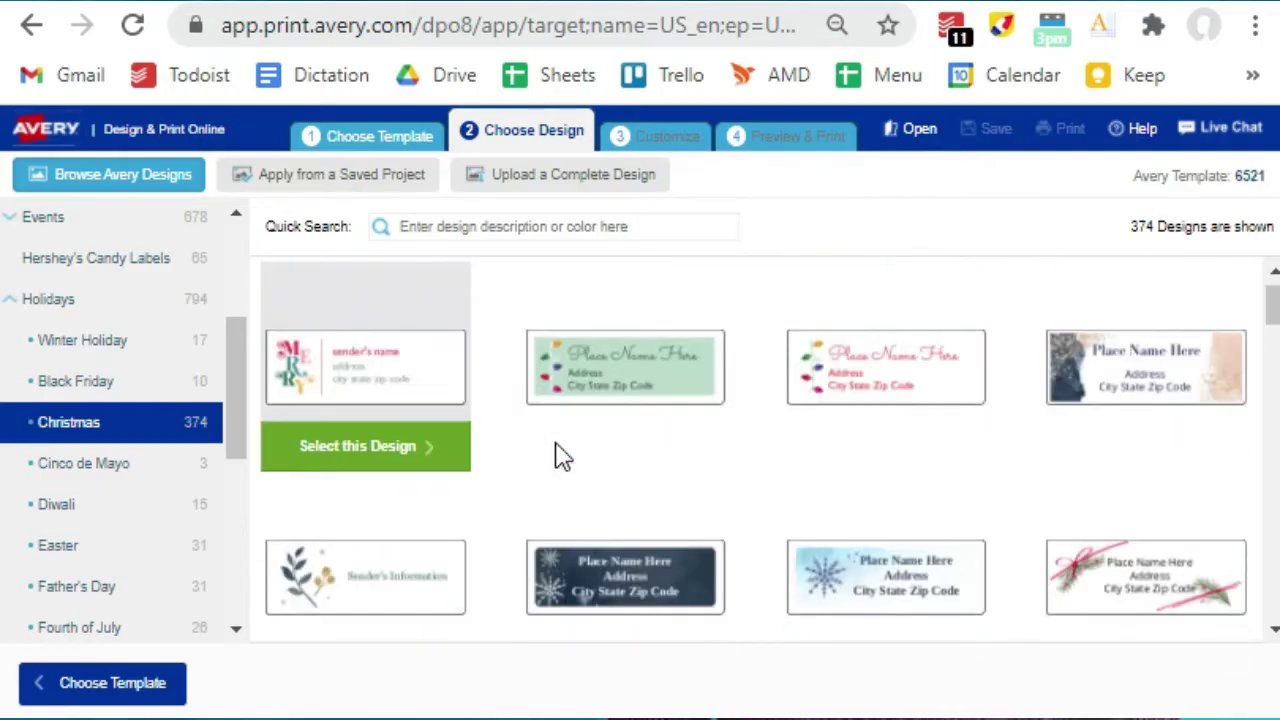
# - Choose the MERRY Christmas design and replace the sender's name with a family name on all labels
pyautogui.click(383, 452)
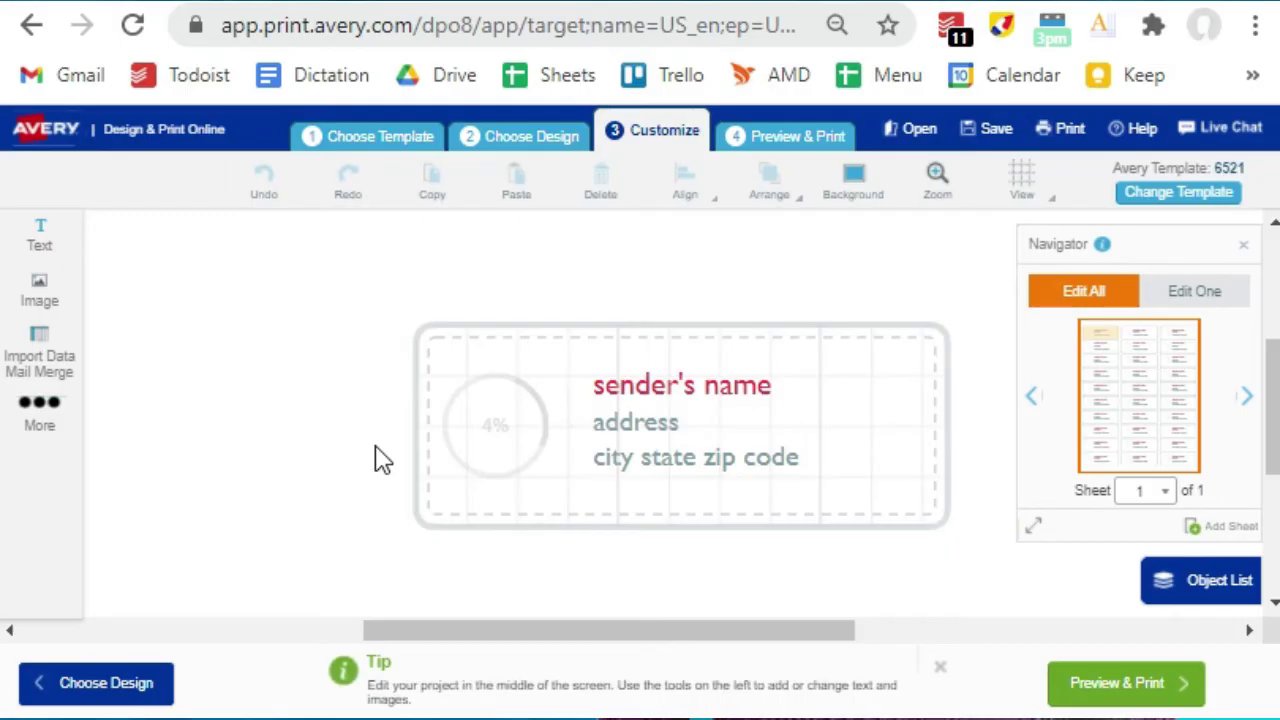
pyautogui.click(702, 401)
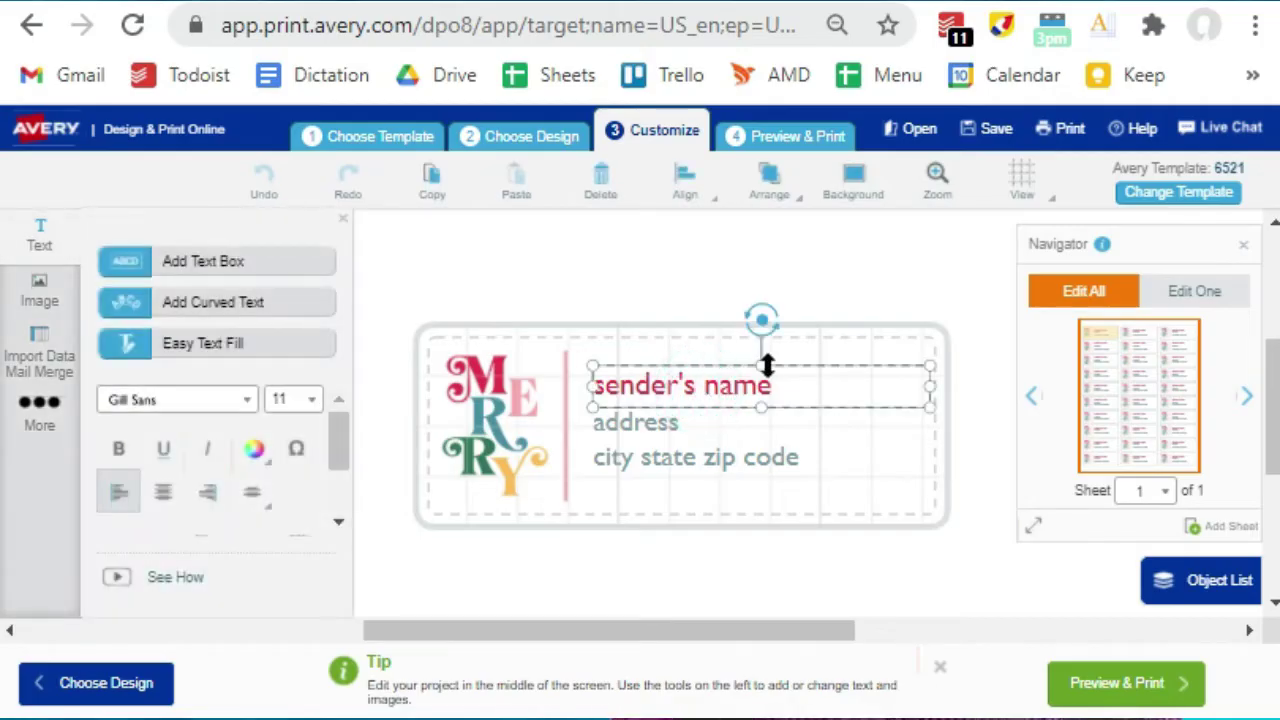
pyautogui.moveTo(774, 386); pyautogui.dragTo(597, 385)
pyautogui.press('BackSpace')
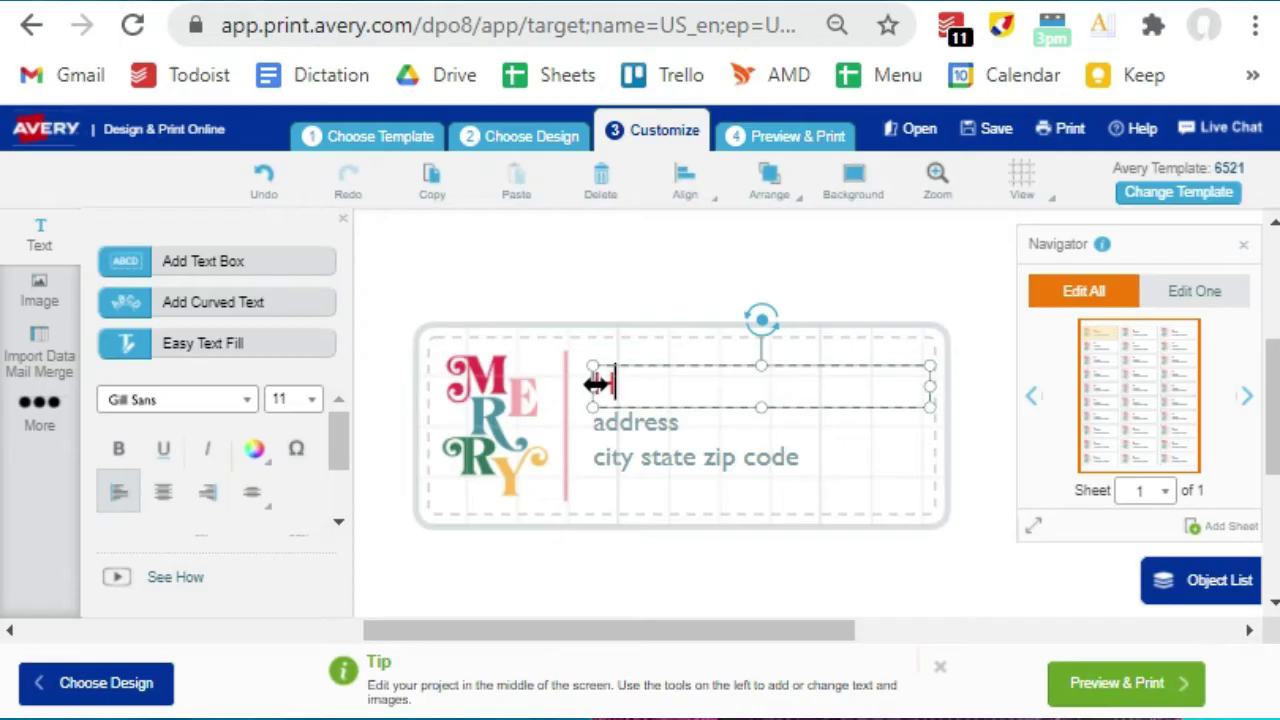
pyautogui.write('Hammock Fami')
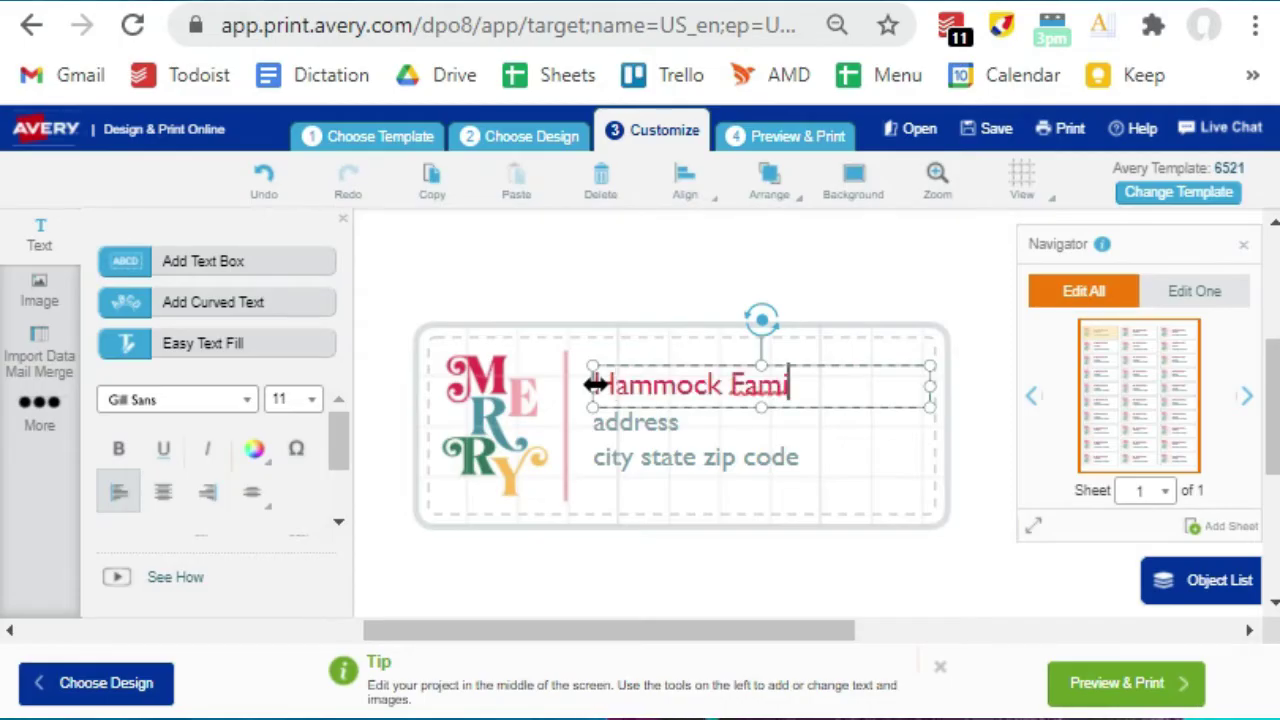
pyautogui.write('ly')
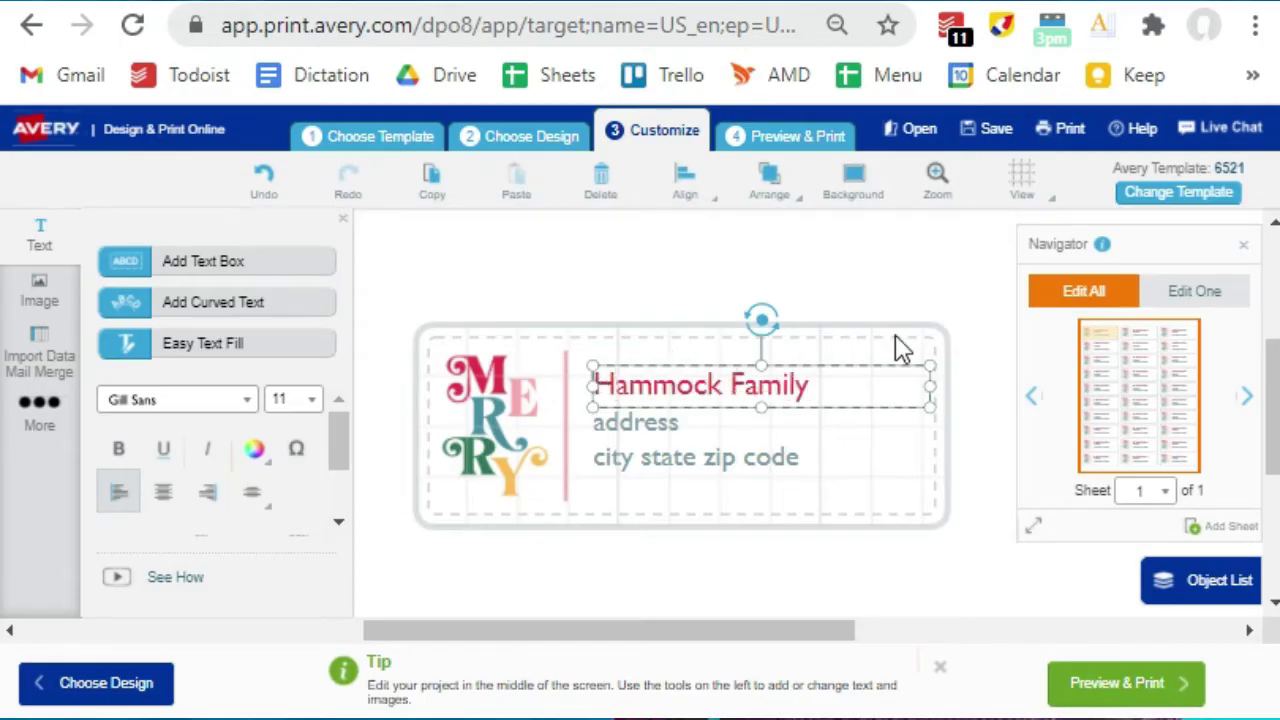
pyautogui.click(878, 440)
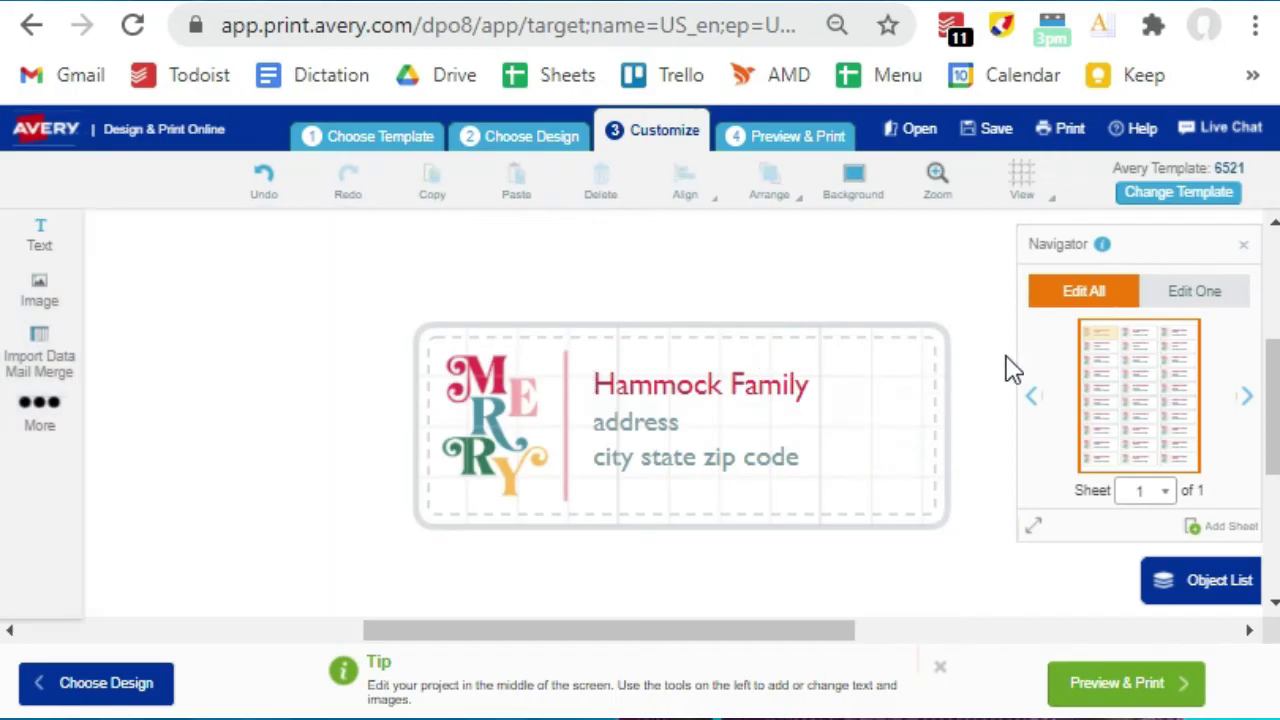
pyautogui.click(1192, 292)
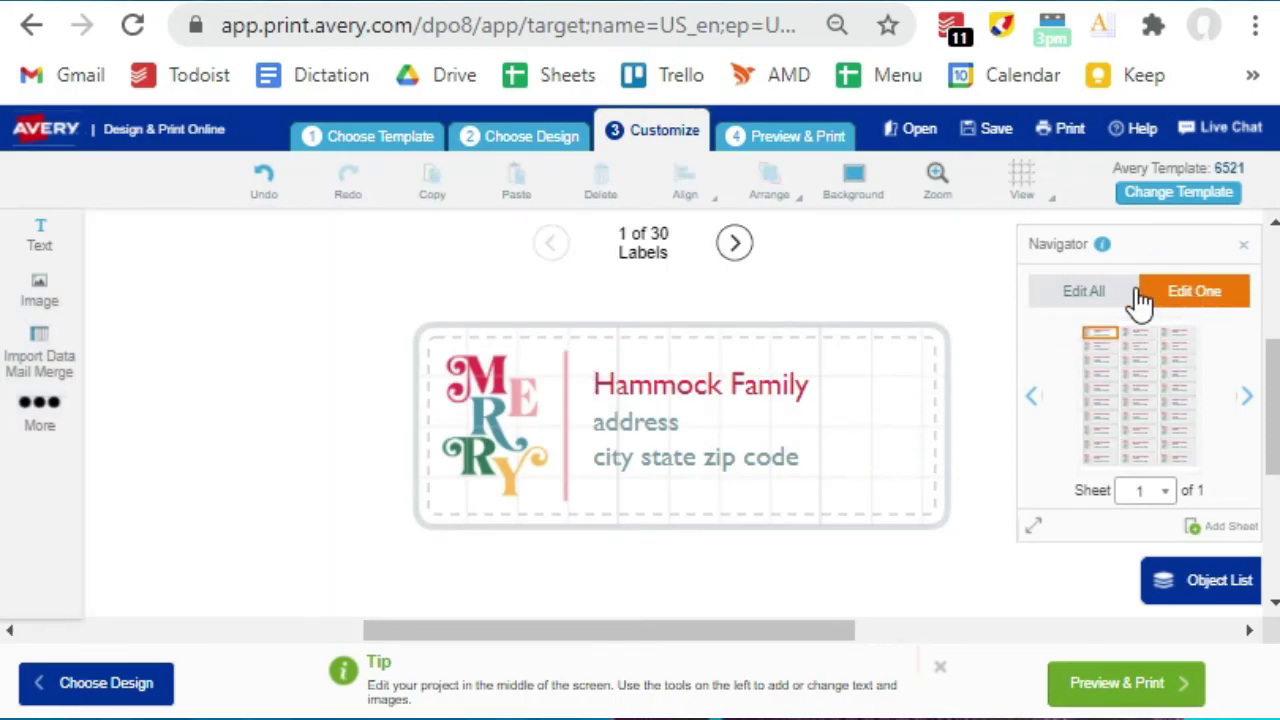
pyautogui.click(1085, 292)
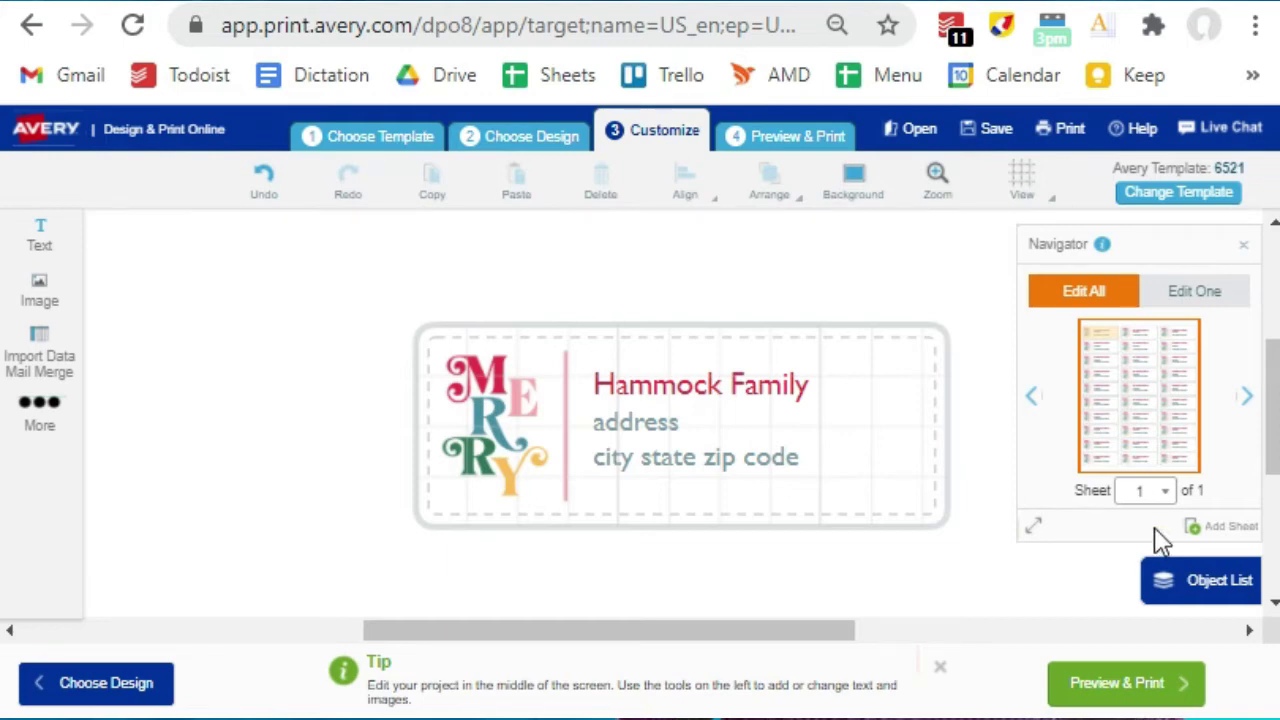
# - Generate a print-it-yourself PDF of the 30-label sheet without saving the design
pyautogui.click(1116, 688)
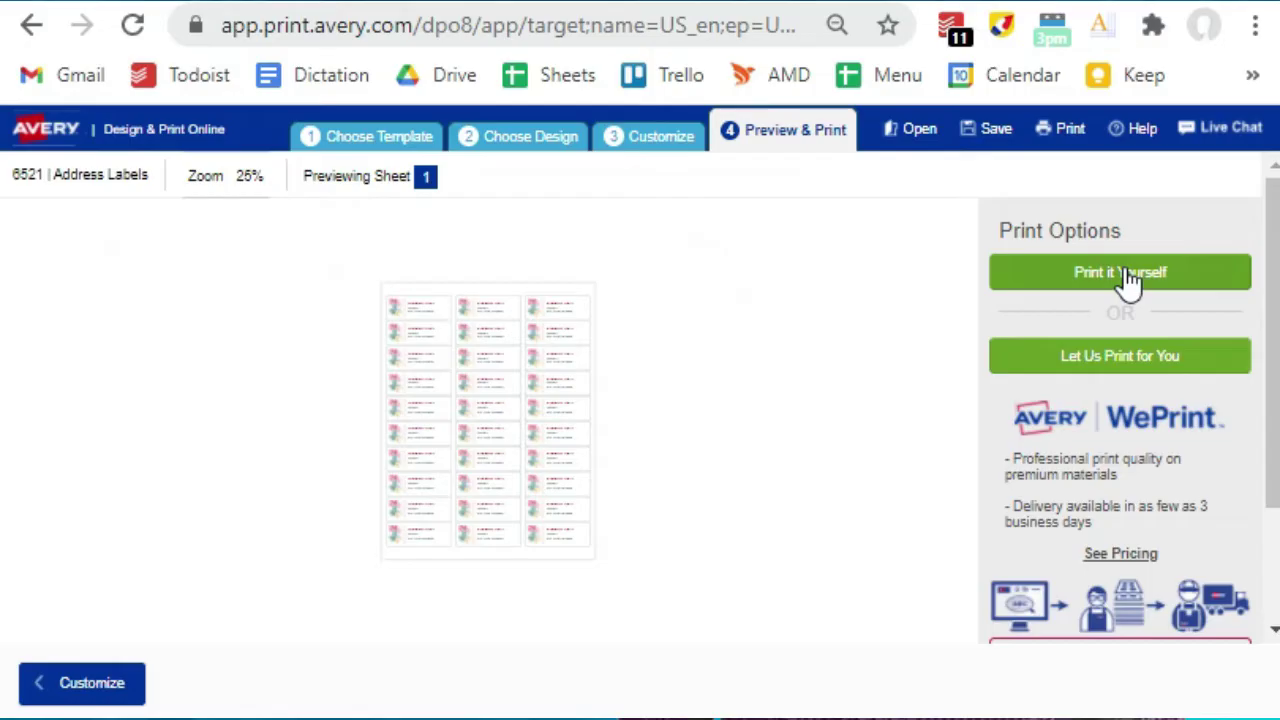
pyautogui.click(1128, 280)
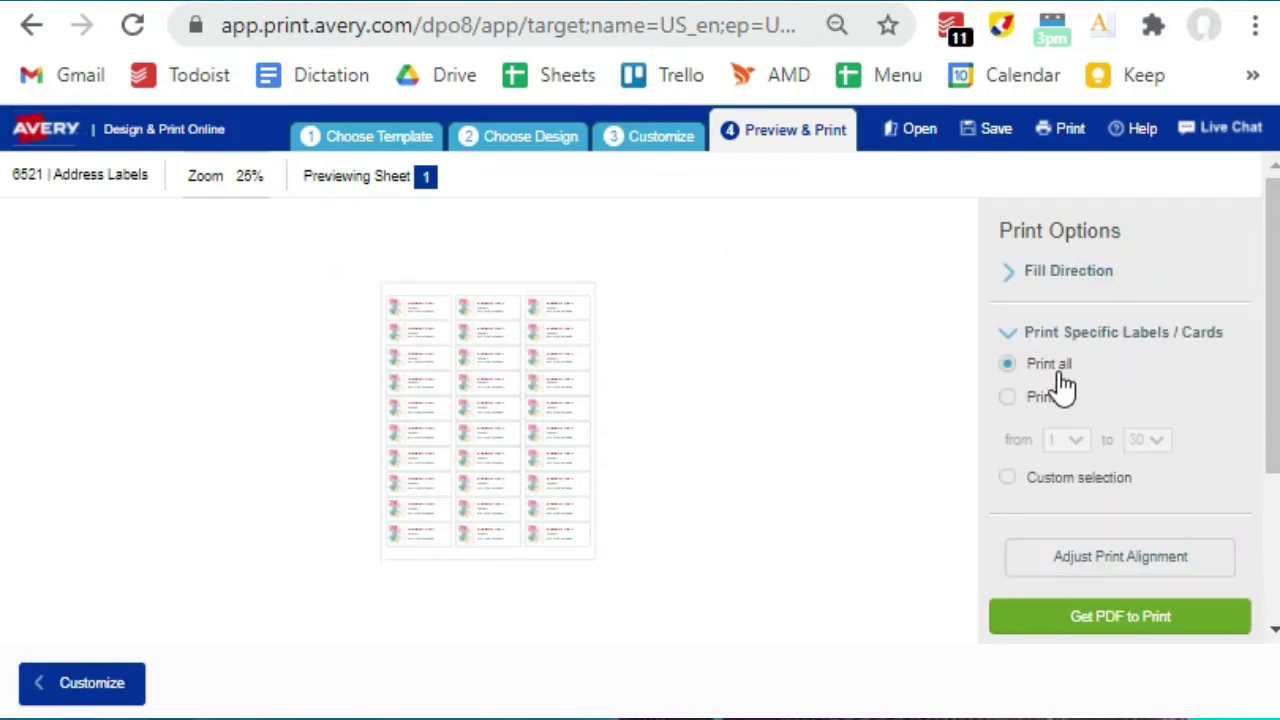
pyautogui.click(1124, 614)
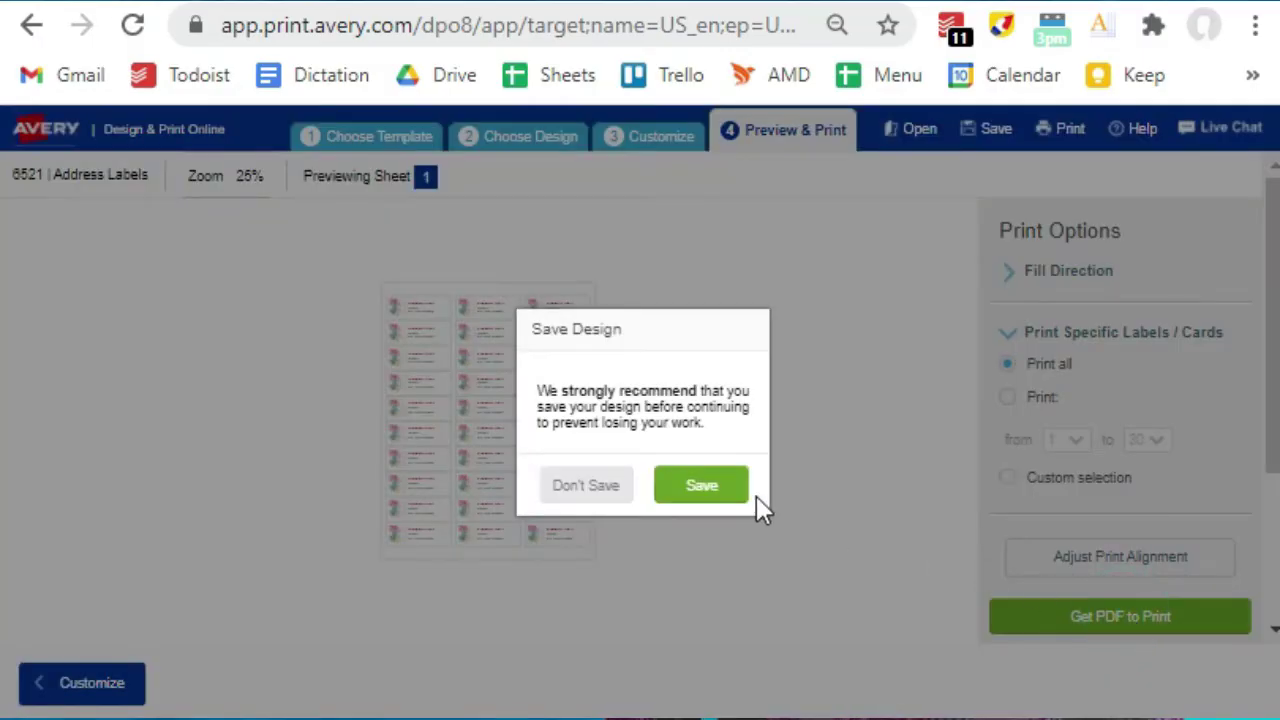
pyautogui.click(603, 492)
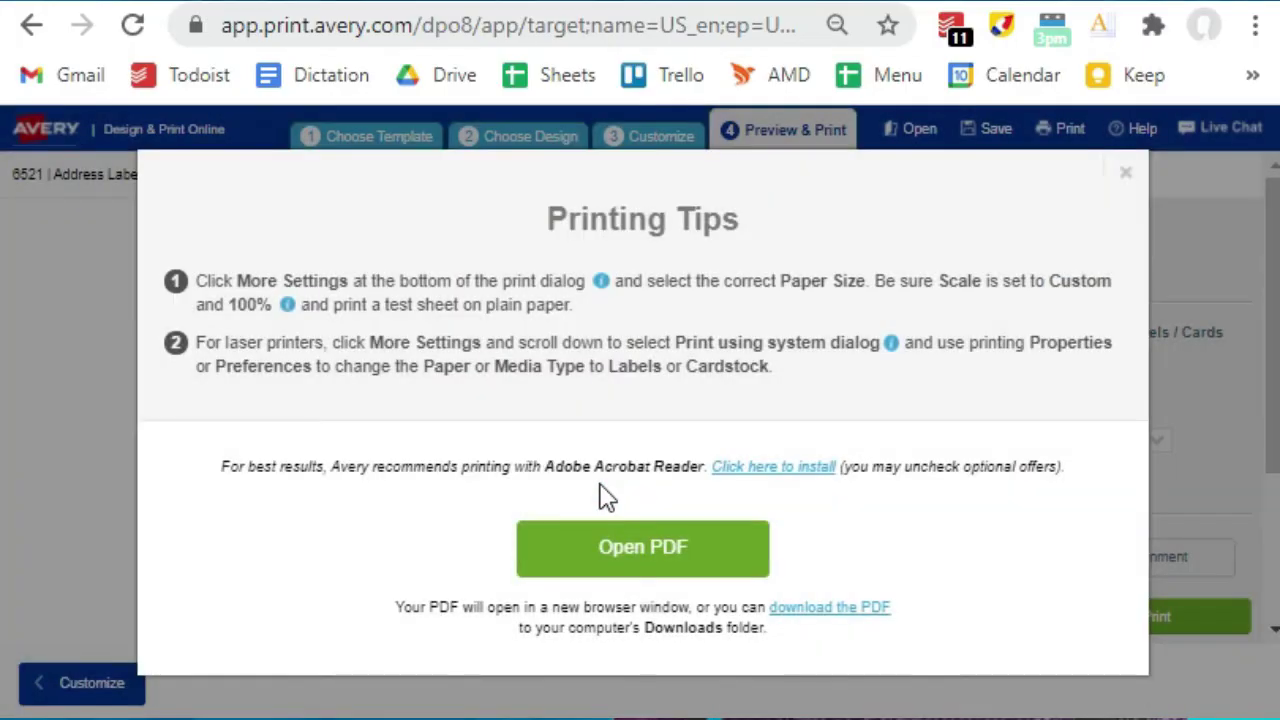
# - Open the generated label PDF from the Printing Tips dialog
pyautogui.click(660, 560)
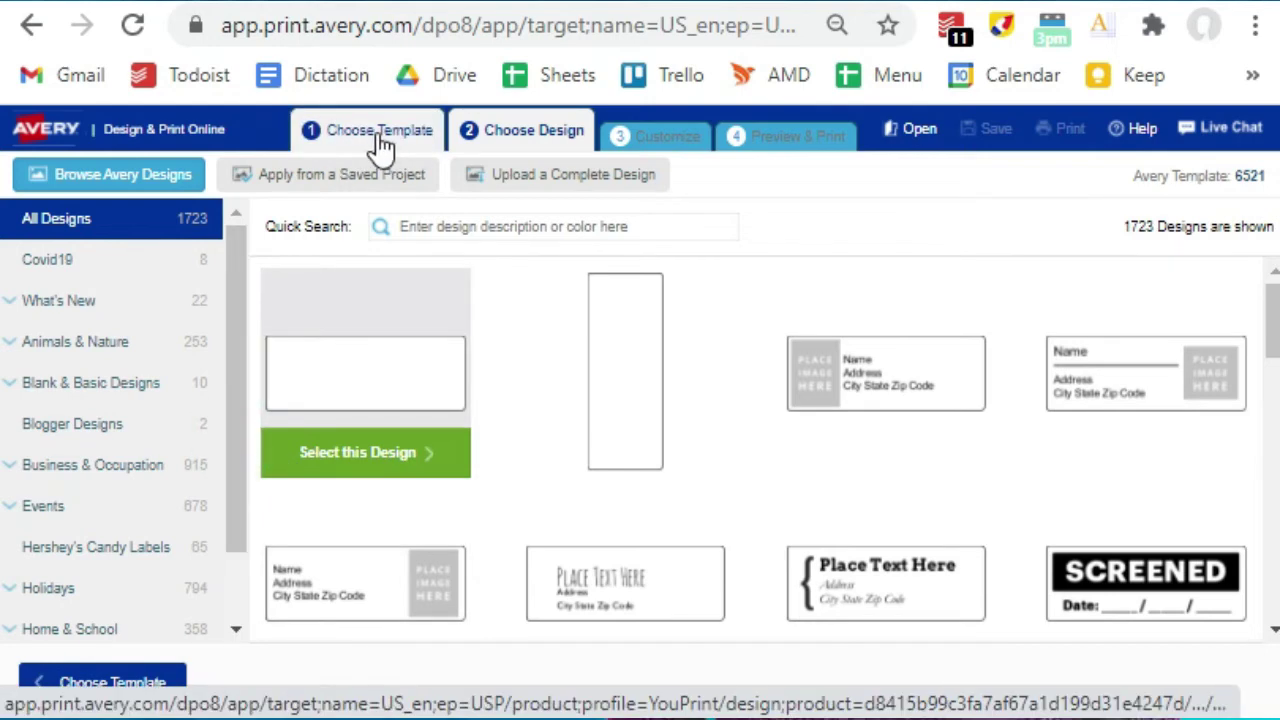
# - Pick the maroon leaf address design from the Holidays category and open it for customizing
pyautogui.click(62, 590)
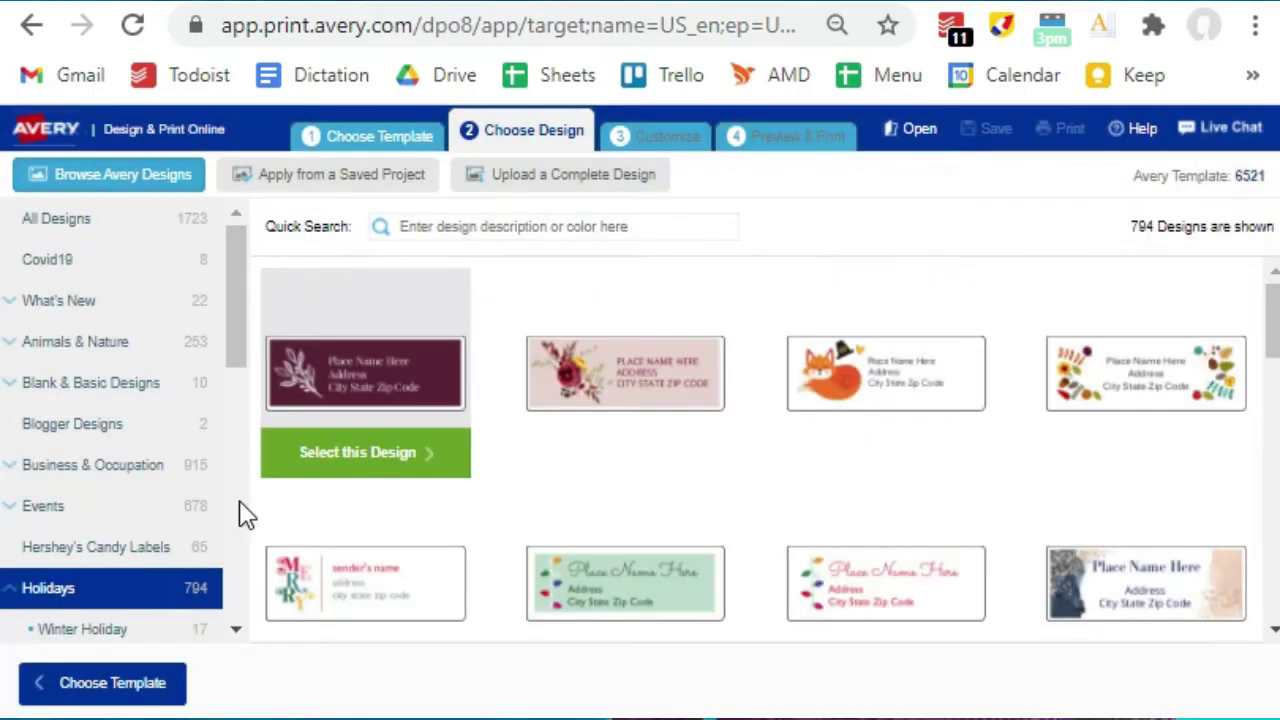
pyautogui.click(238, 505)
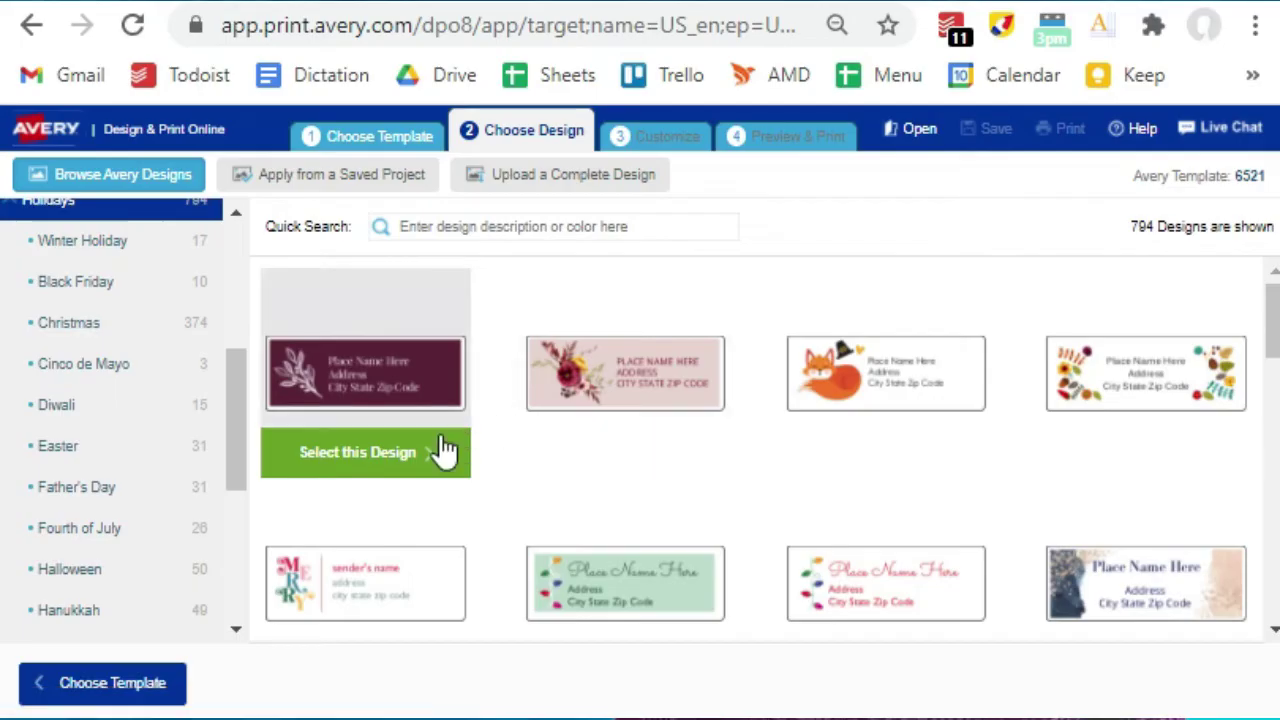
pyautogui.click(408, 462)
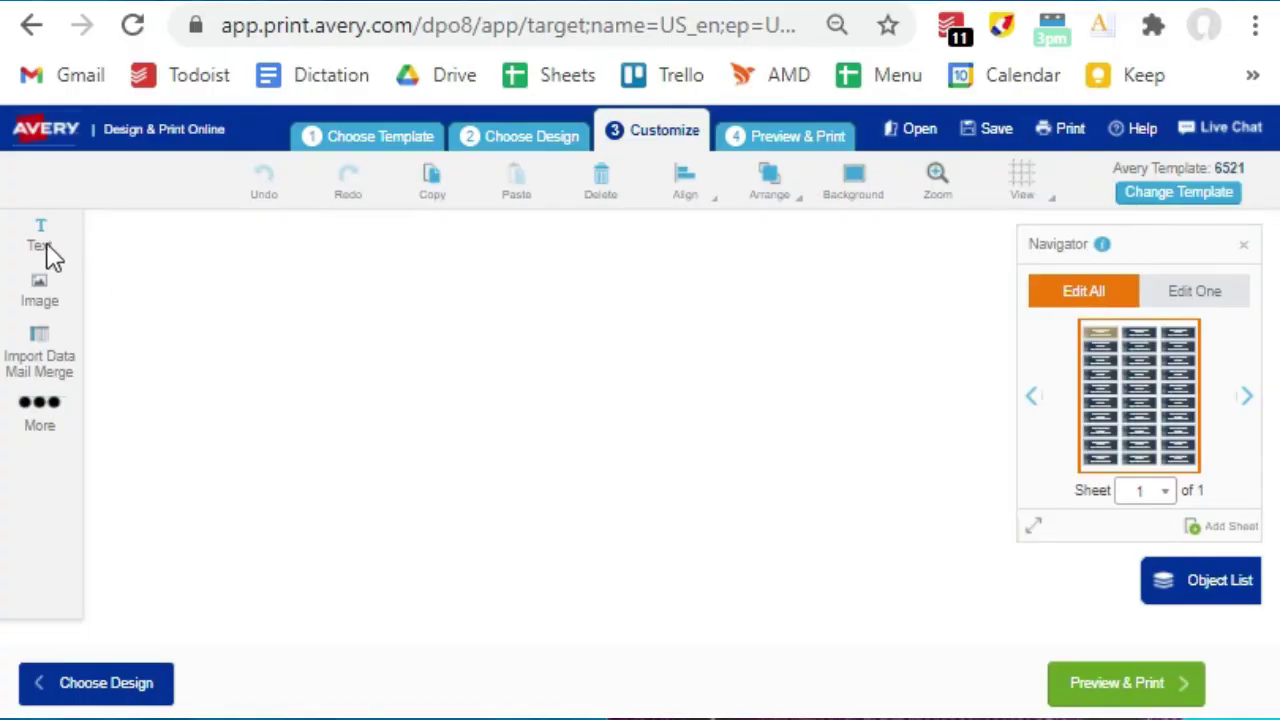
pyautogui.click(46, 306)
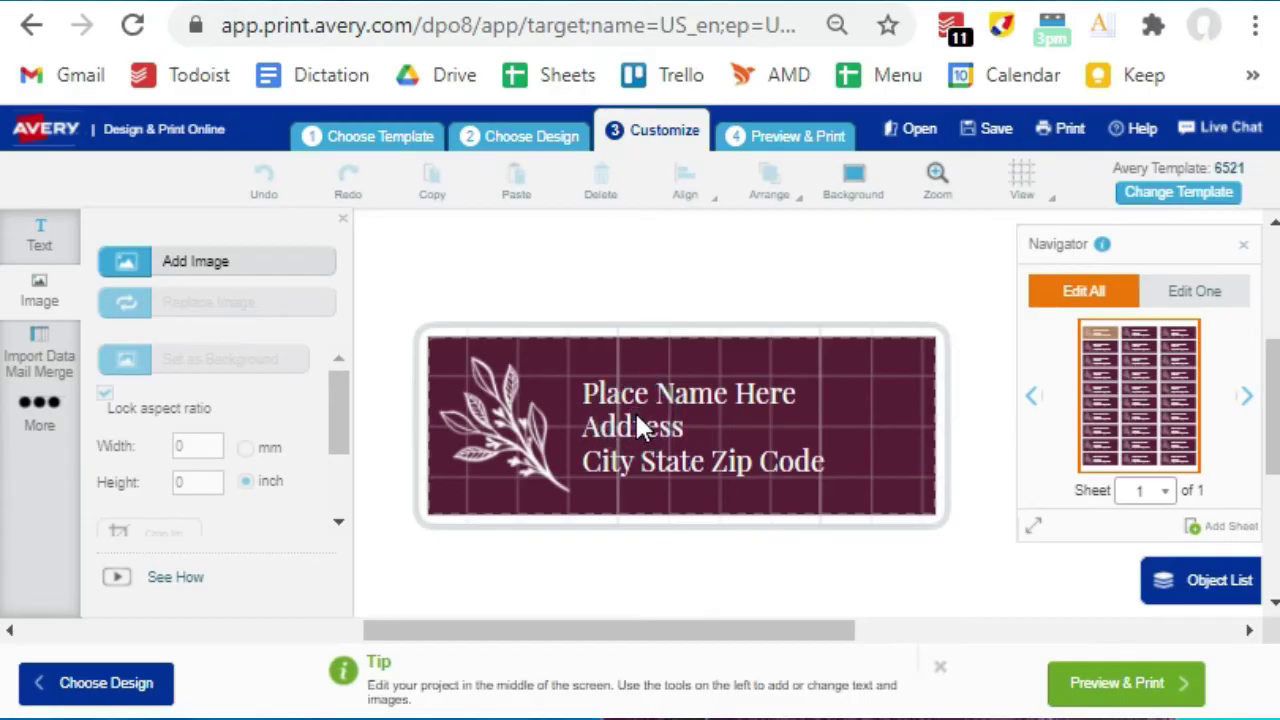
# - Import the Sample Holiday Card Spreadsheet from Google Drive as mail merge data for the address text
pyautogui.click(637, 418)
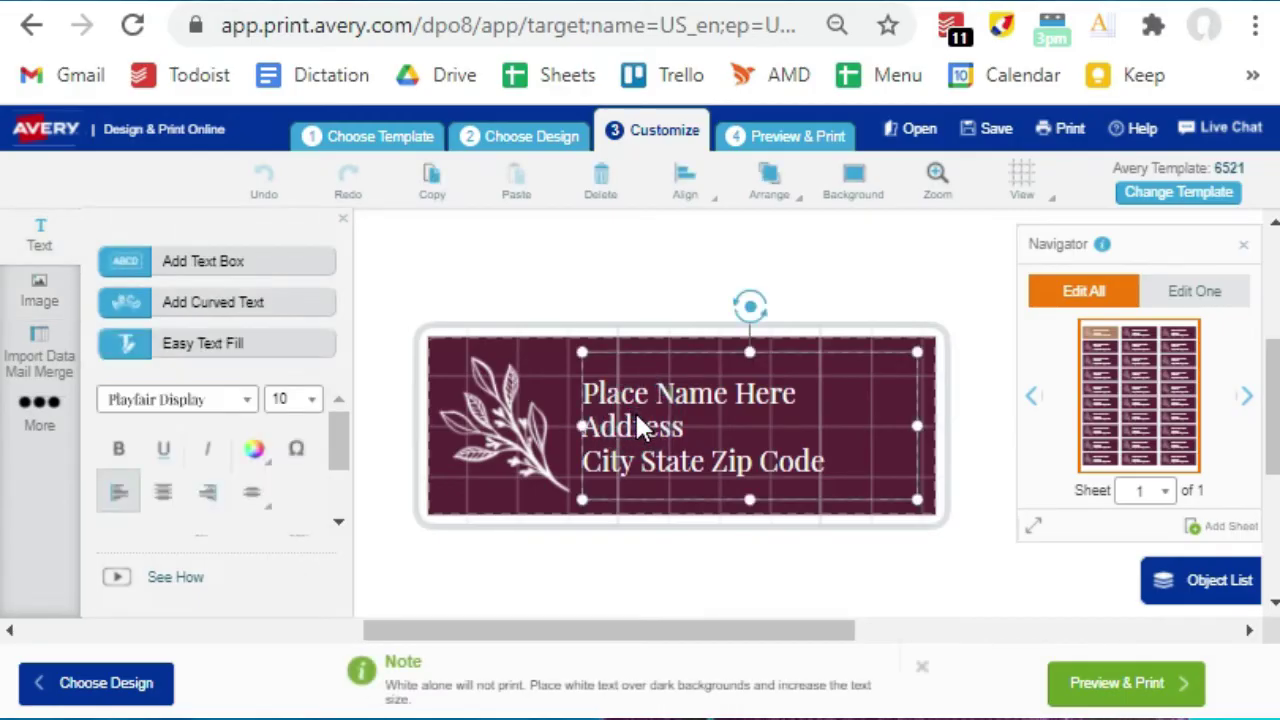
pyautogui.click(33, 370)
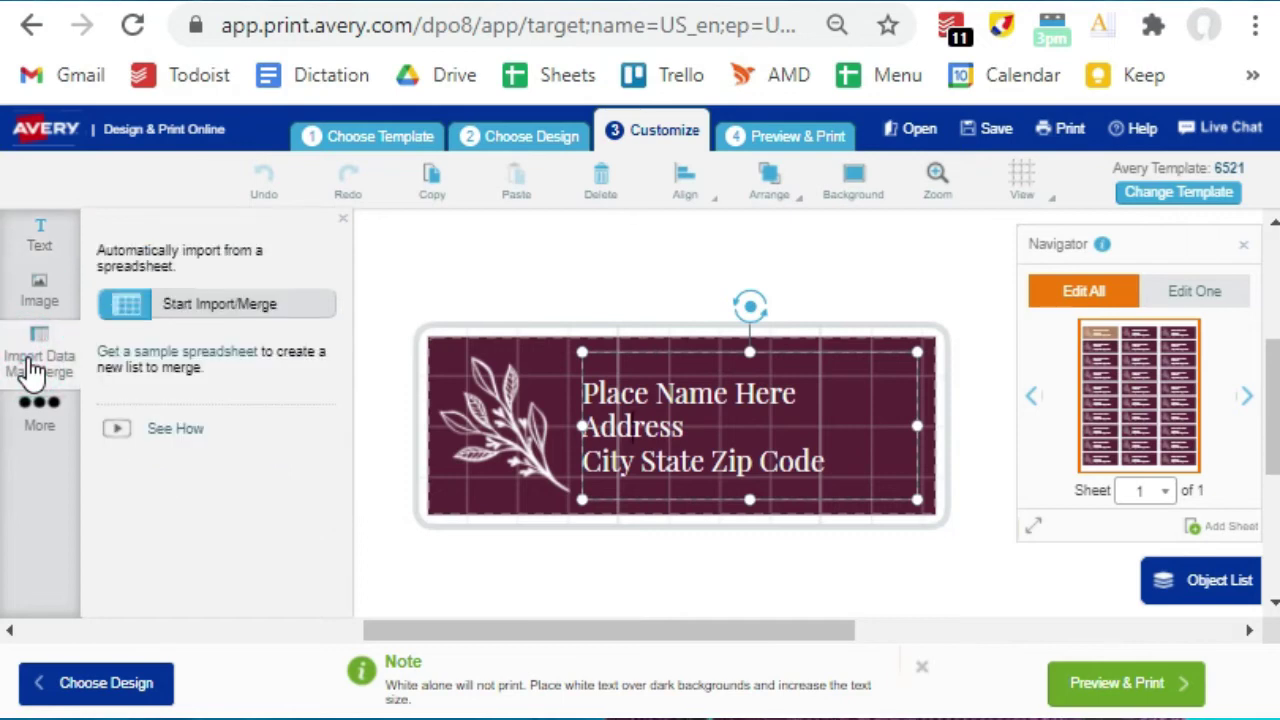
pyautogui.click(226, 310)
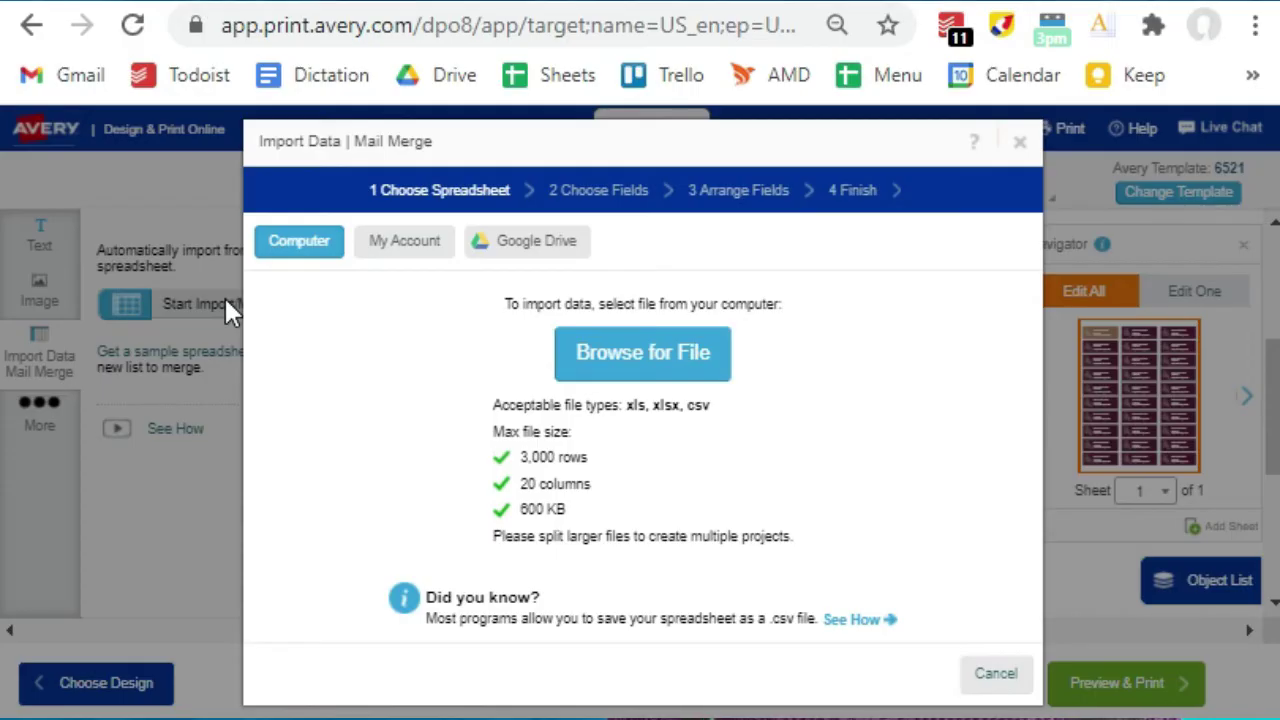
pyautogui.click(540, 255)
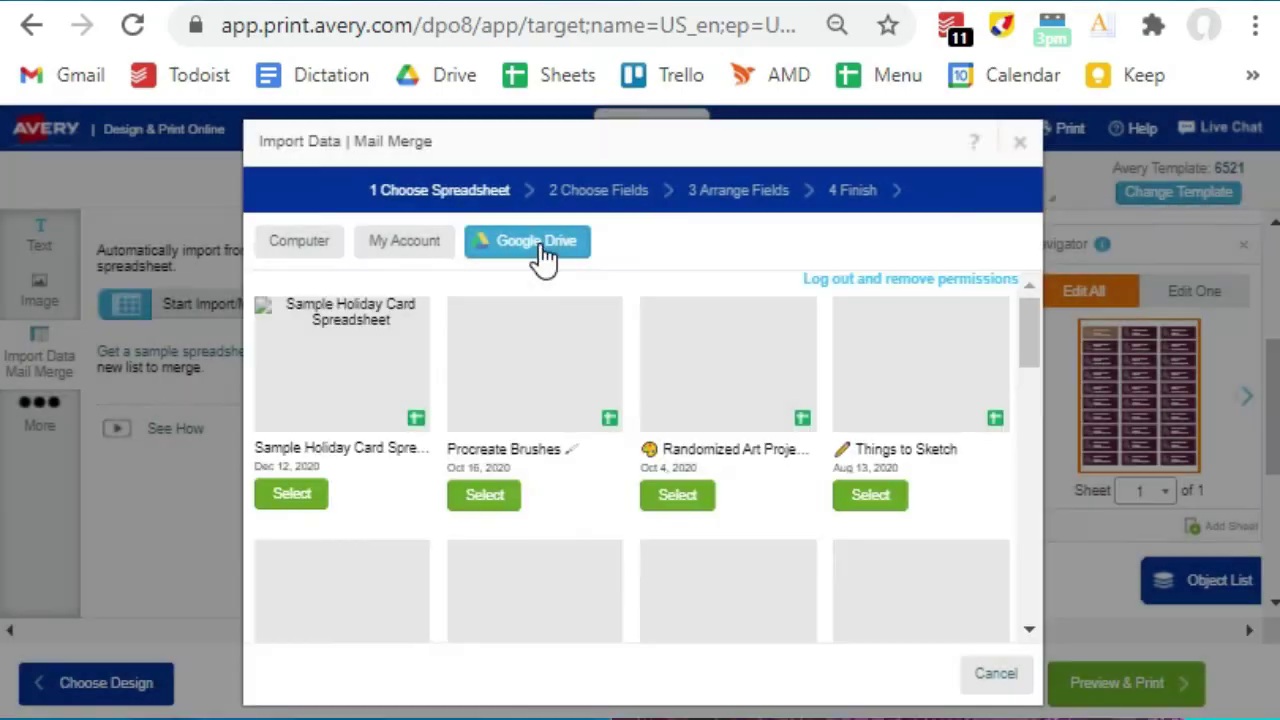
pyautogui.click(288, 508)
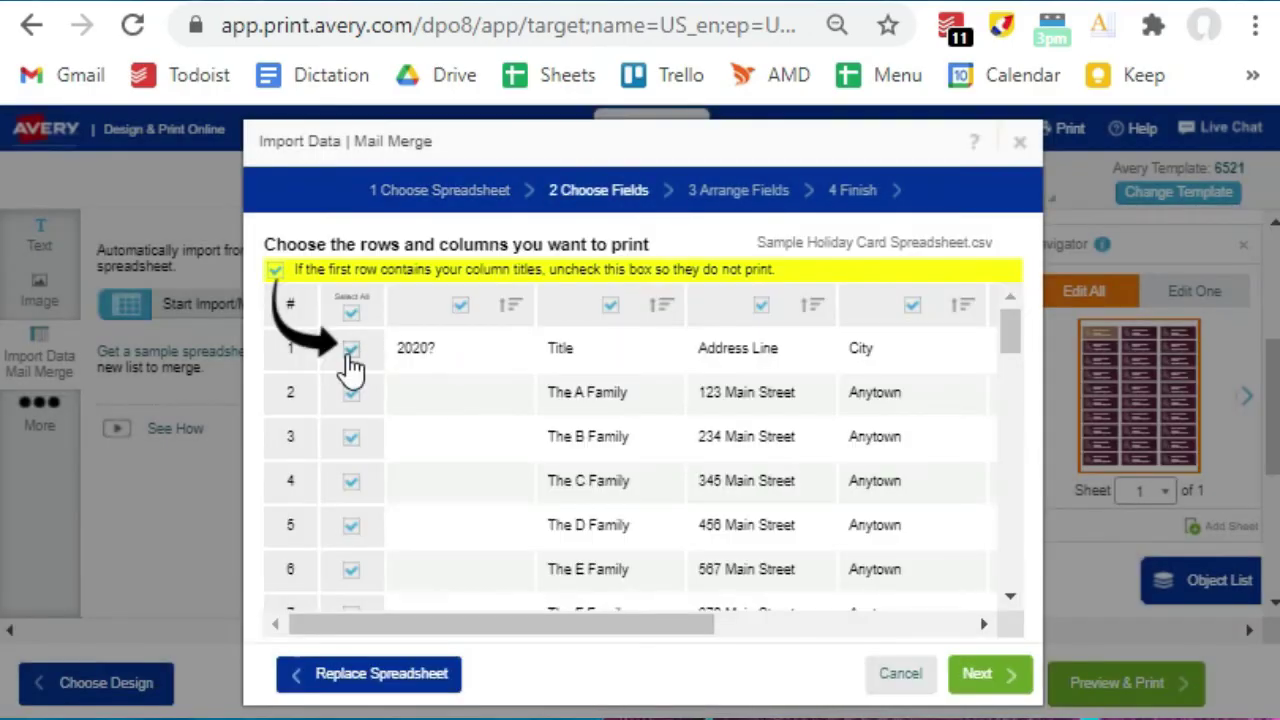
# - Exclude the header row and add the Title, Address Line, City, State and Zip Code fields
pyautogui.click(350, 348)
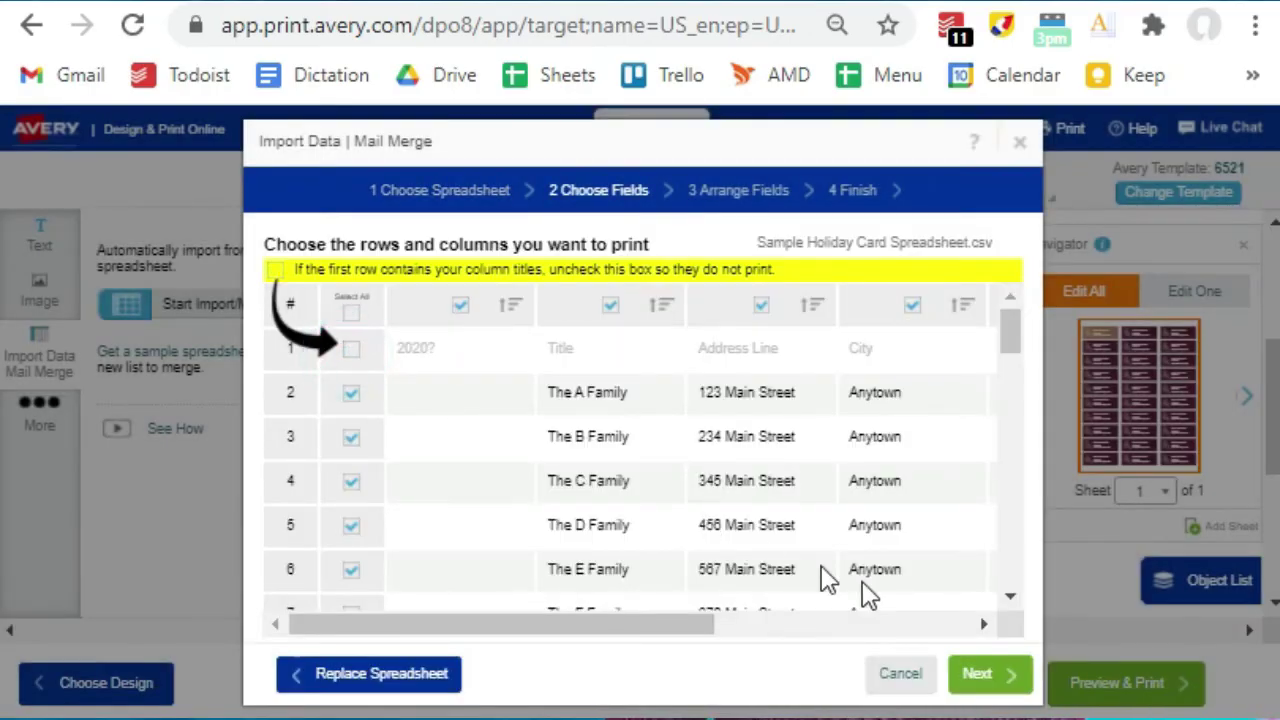
pyautogui.click(984, 676)
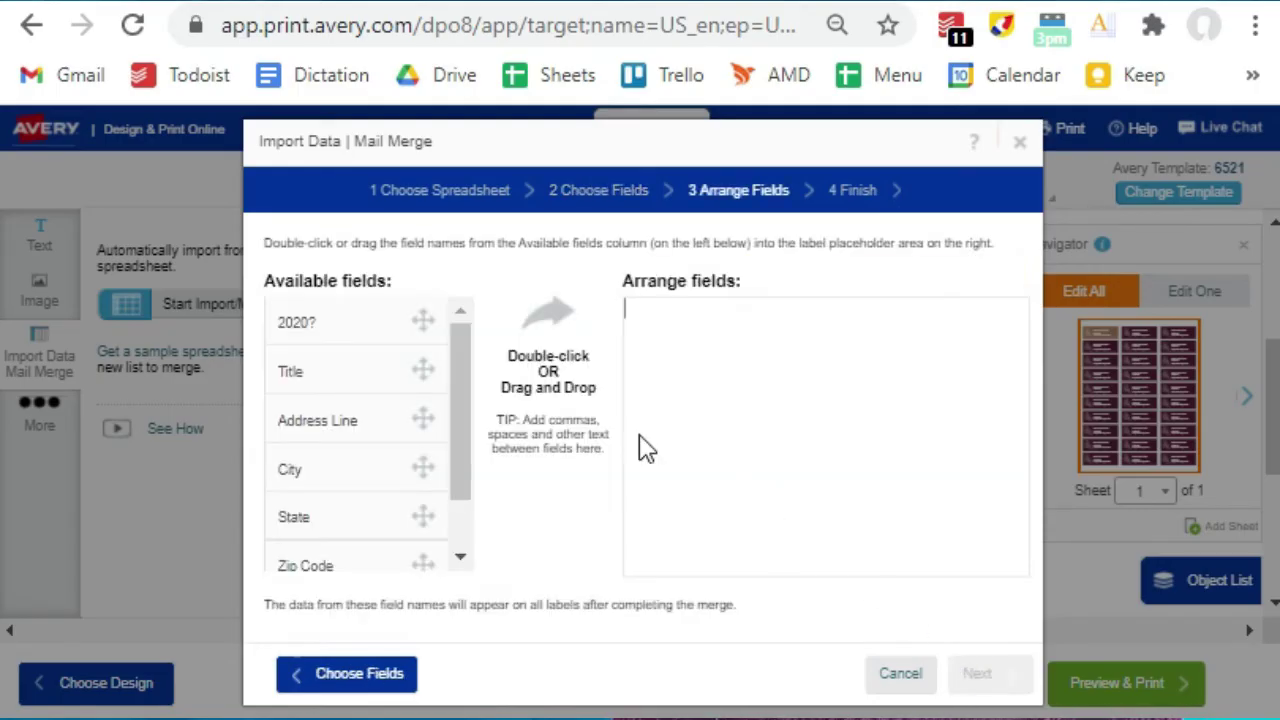
pyautogui.doubleClick(375, 385)
pyautogui.doubleClick(332, 424)
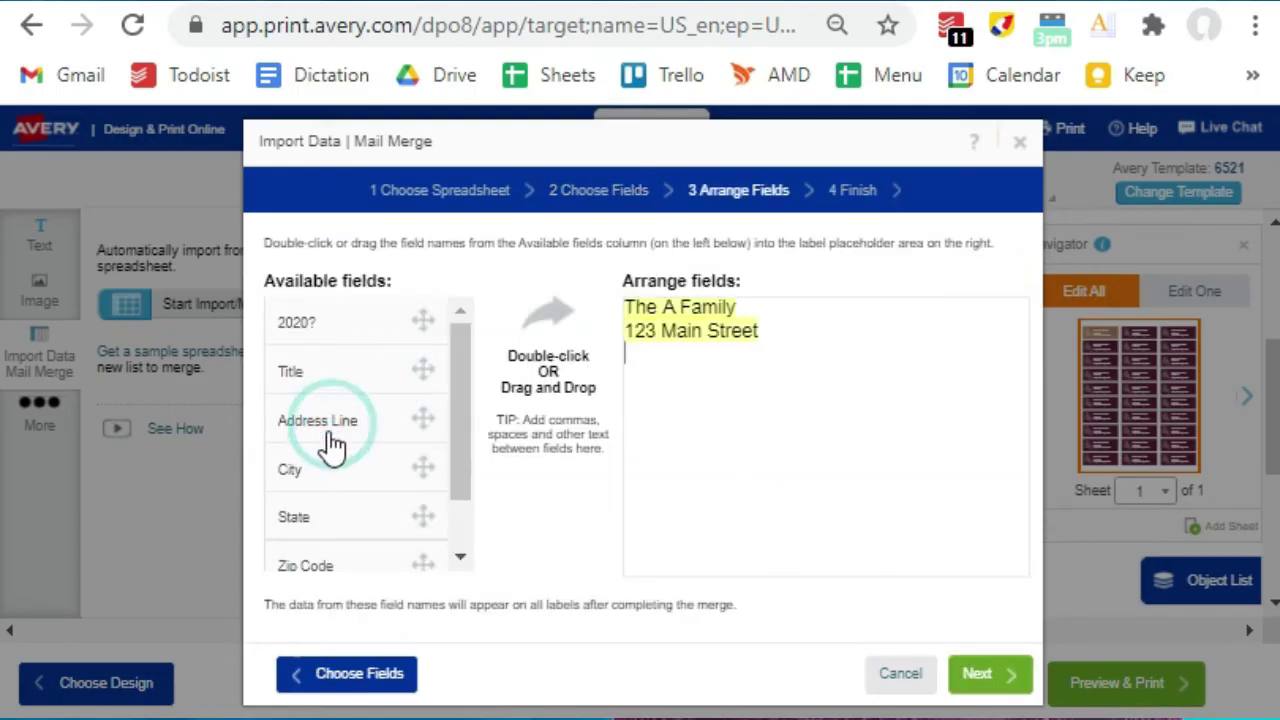
pyautogui.doubleClick(312, 488)
pyautogui.doubleClick(309, 522)
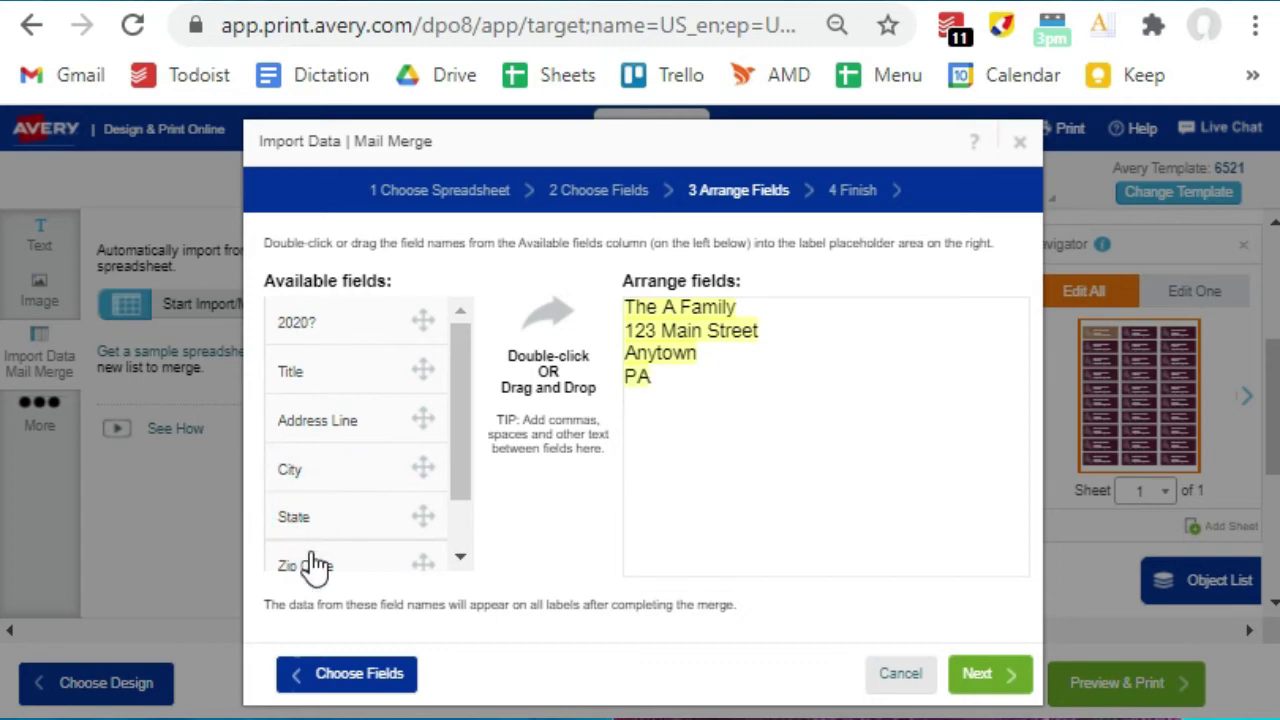
pyautogui.doubleClick(312, 567)
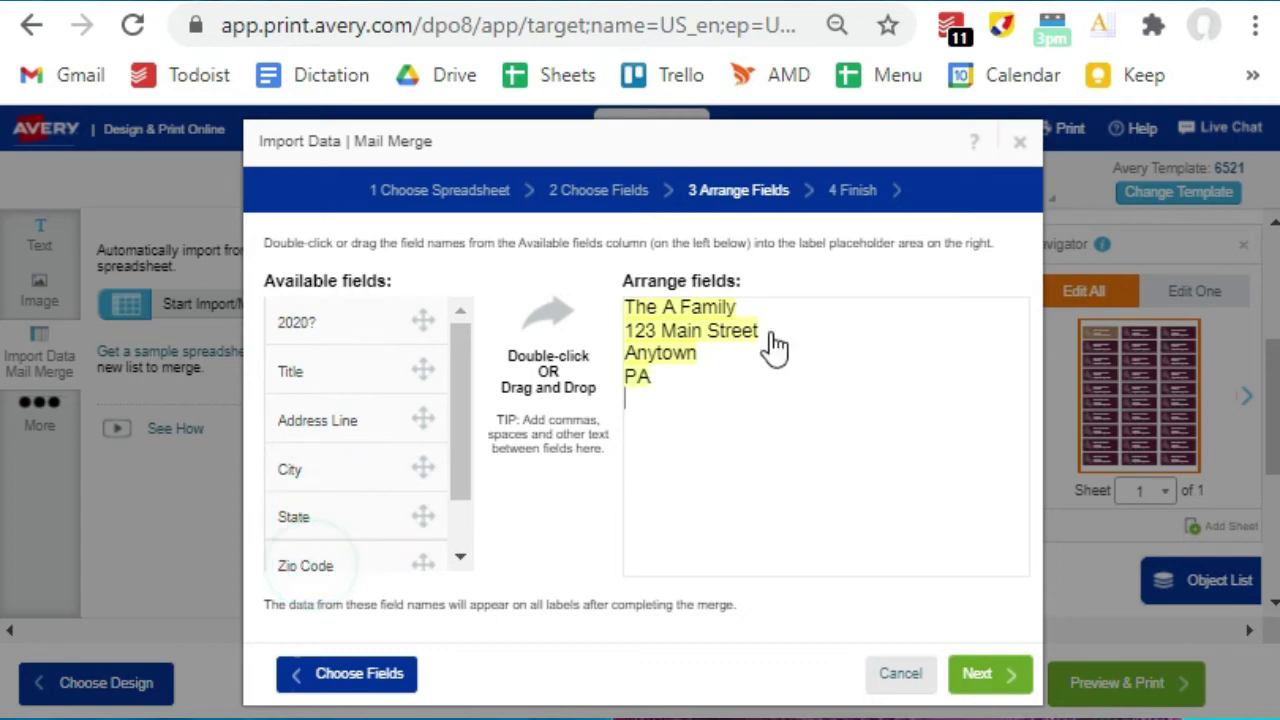
# - Join city, state and ZIP into one "City, State Zip" line and continue to Finish
pyautogui.click(704, 367)
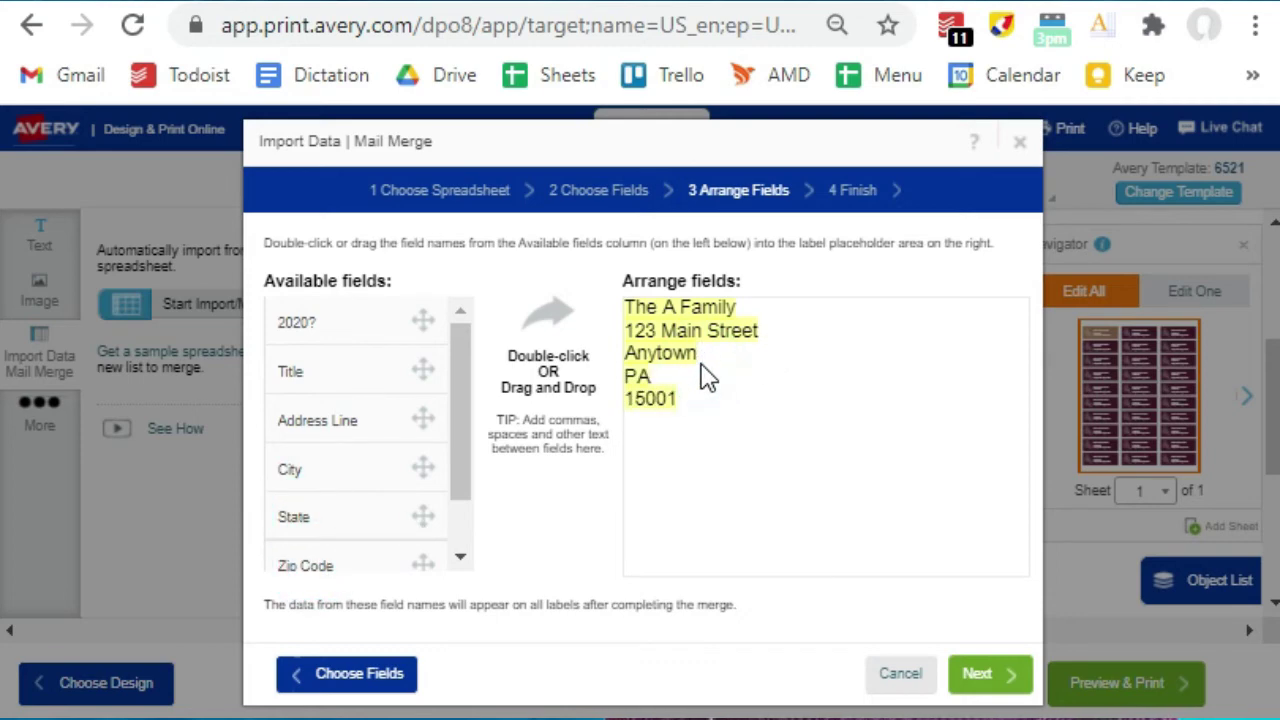
pyautogui.write(',')
pyautogui.press('Delete')
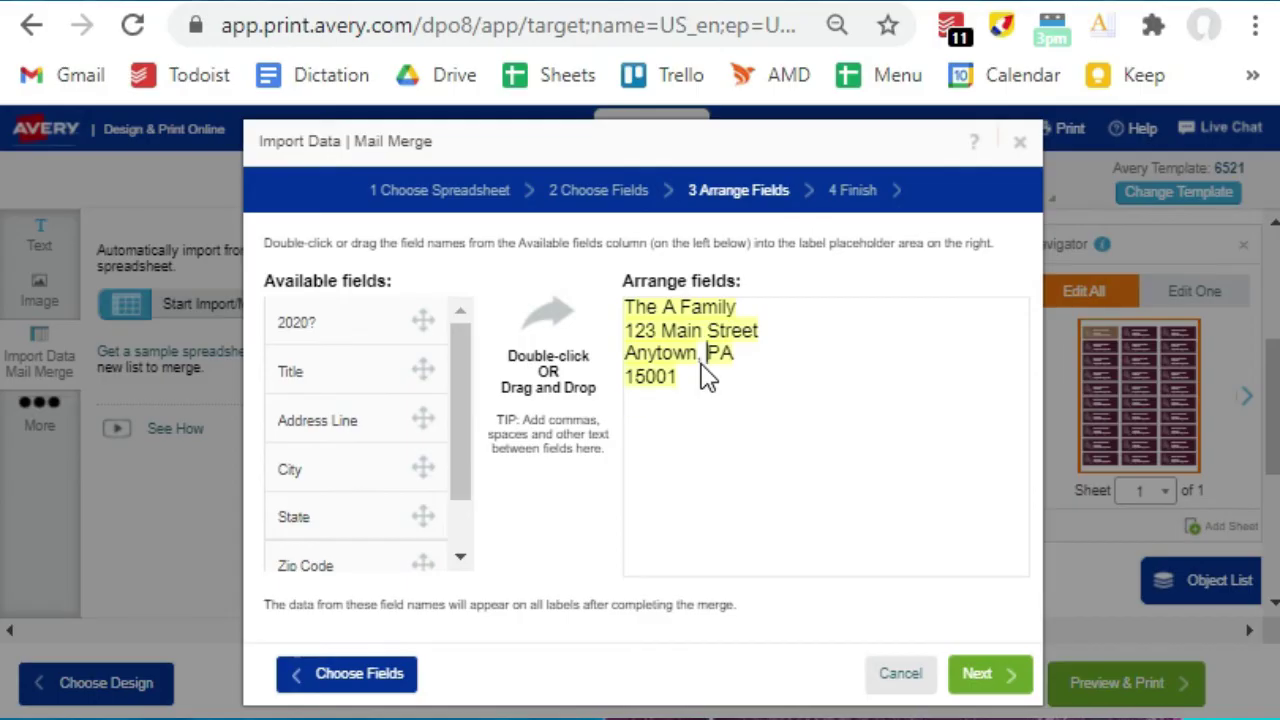
pyautogui.click(766, 373)
pyautogui.press('Delete')
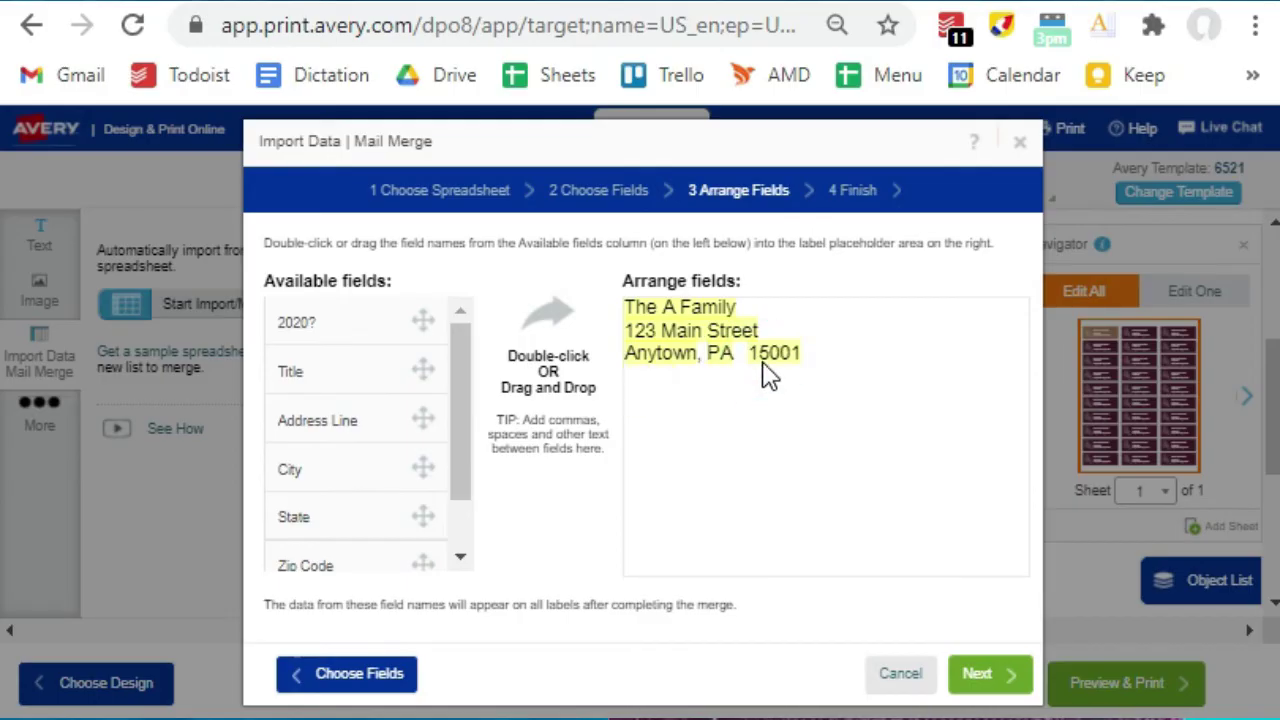
pyautogui.click(984, 680)
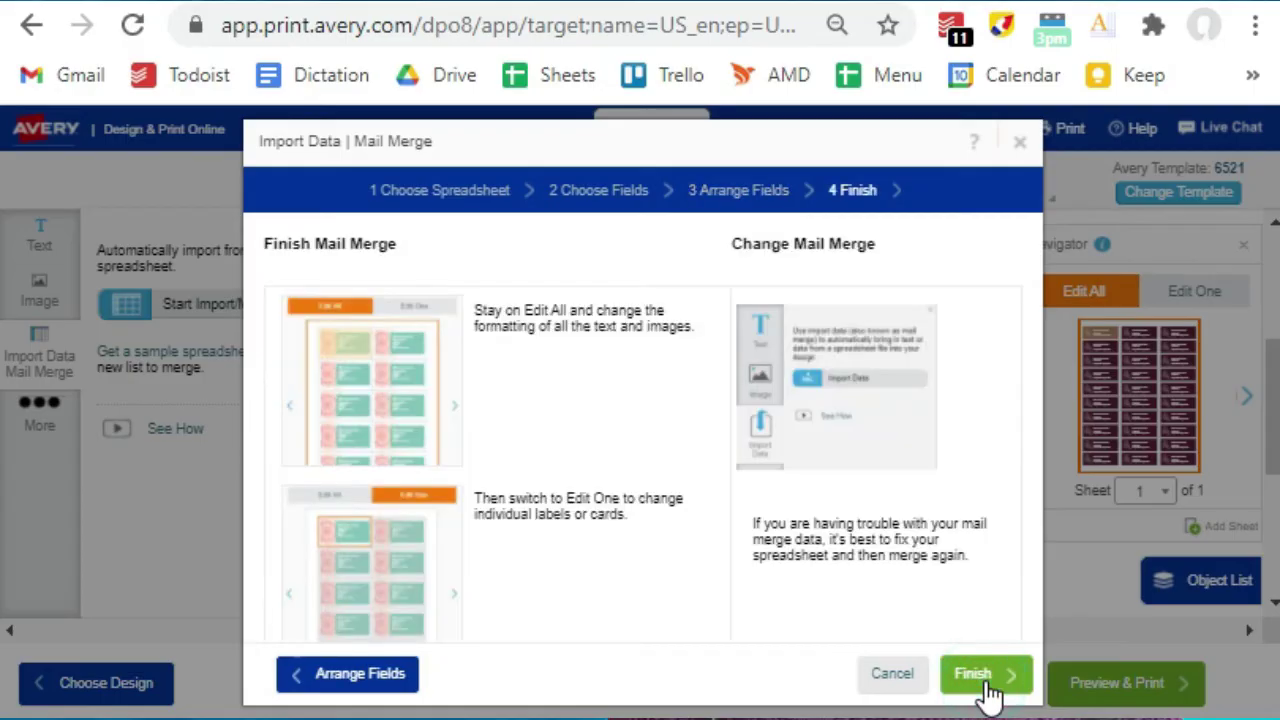
# - Finish the merge onto 60 labels across 2 sheets and switch to Edit One mode
pyautogui.click(986, 690)
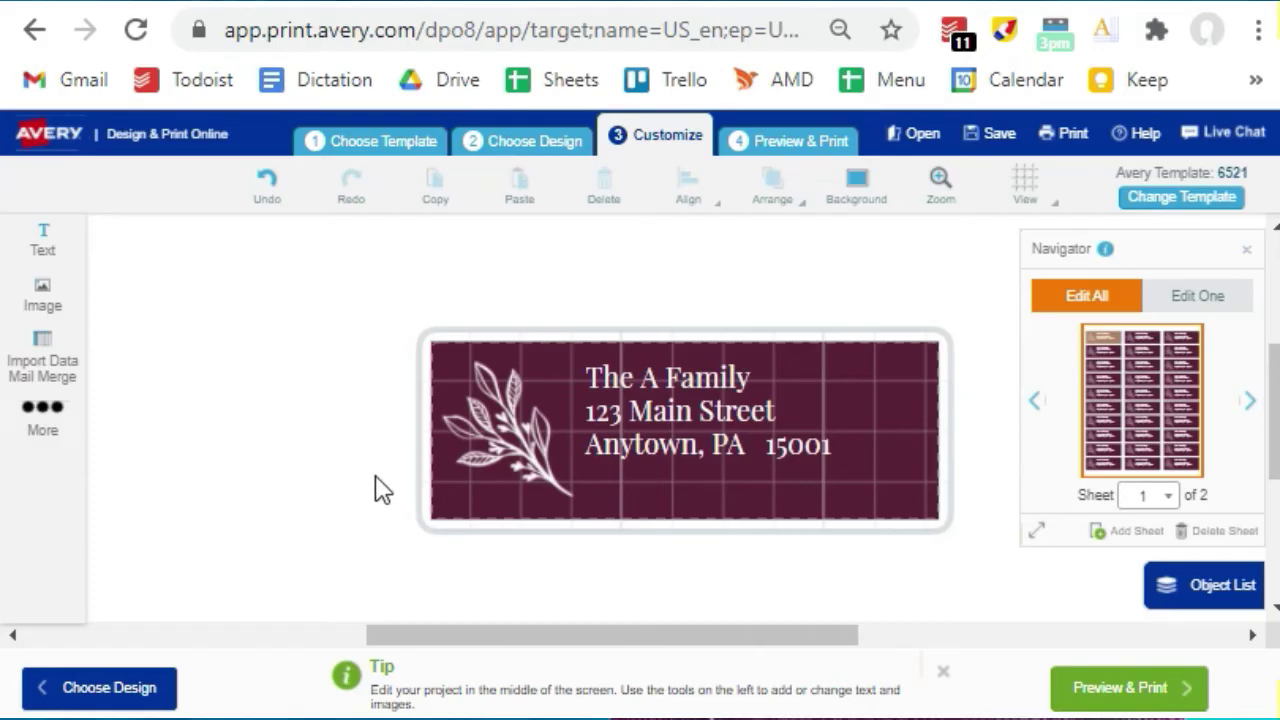
pyautogui.click(654, 431)
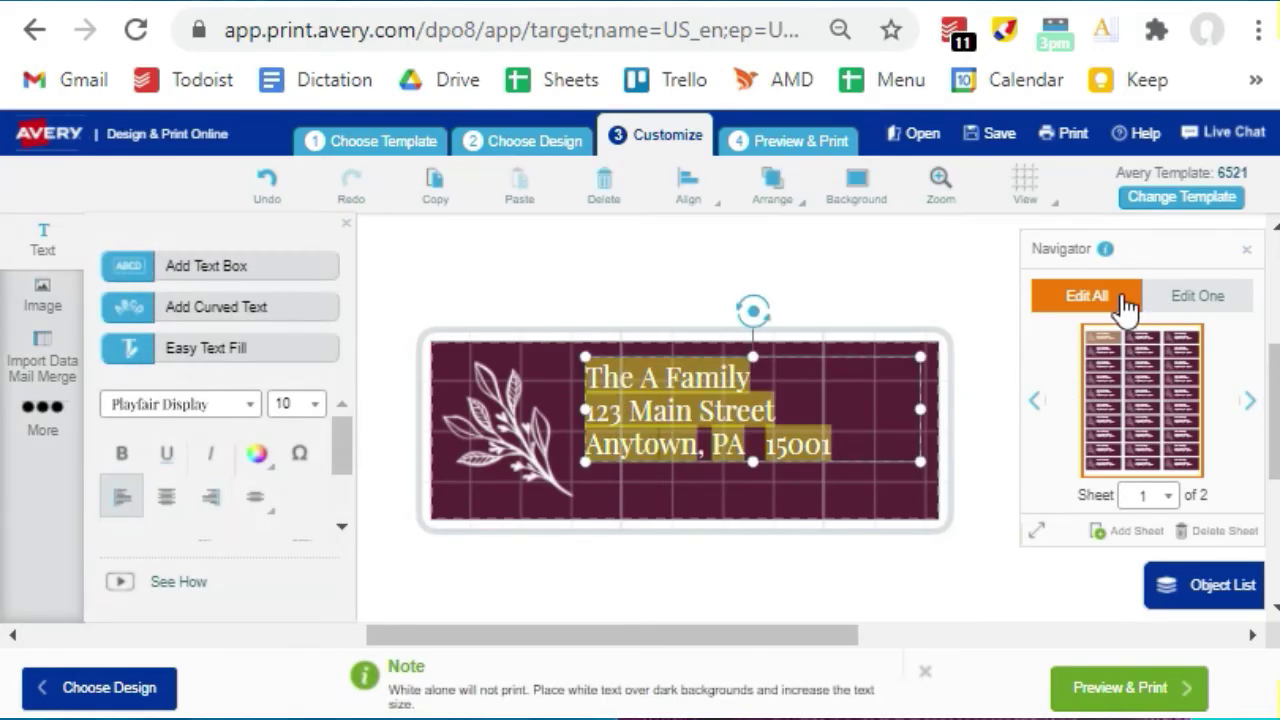
pyautogui.click(1187, 302)
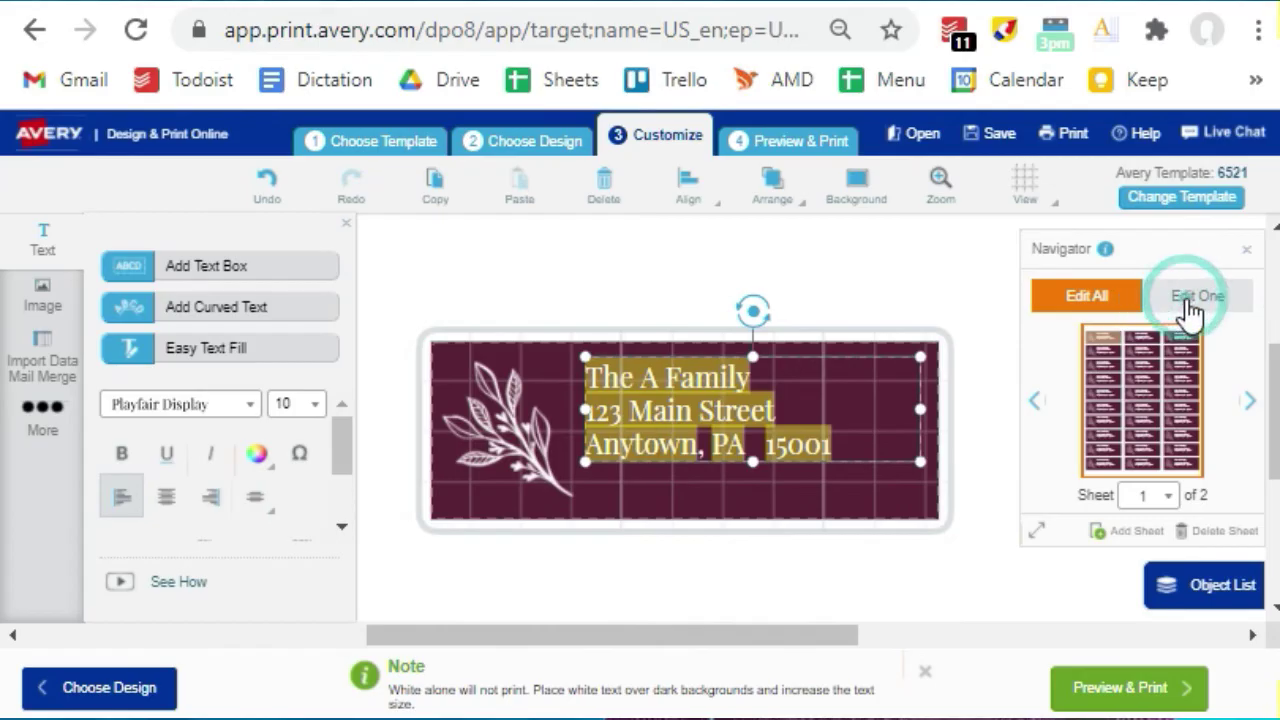
pyautogui.click(1188, 302)
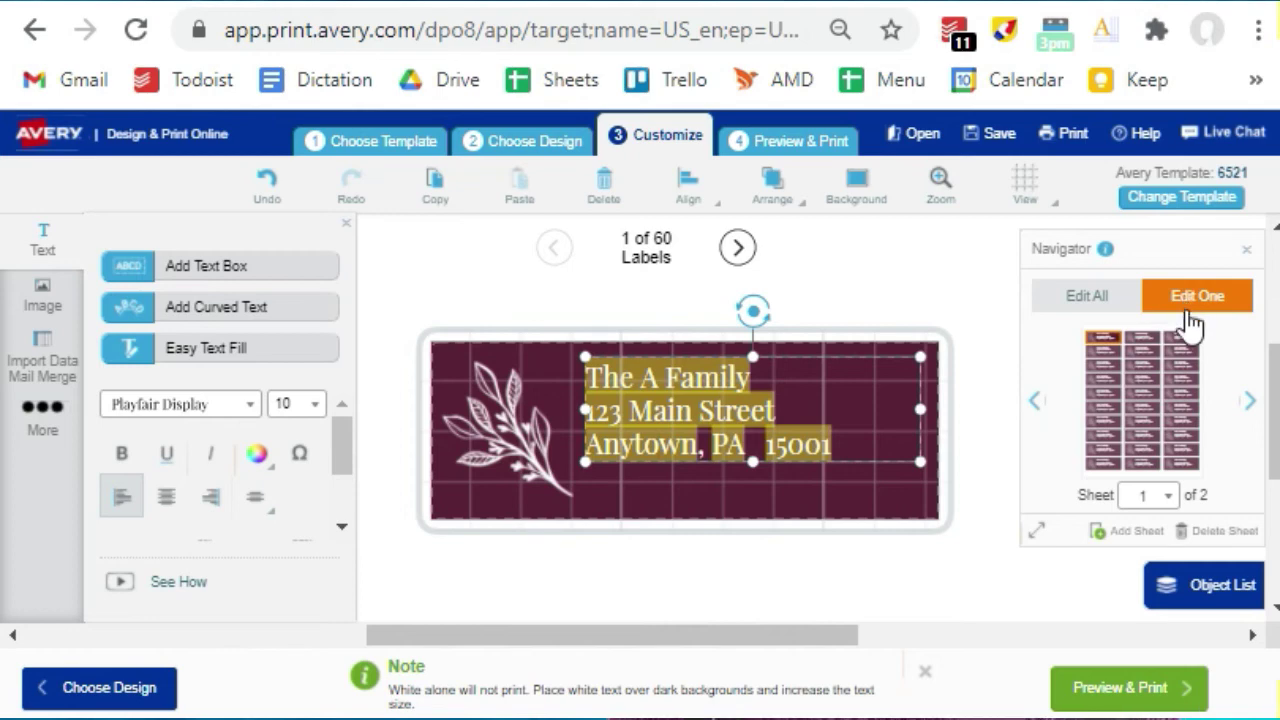
pyautogui.click(1122, 690)
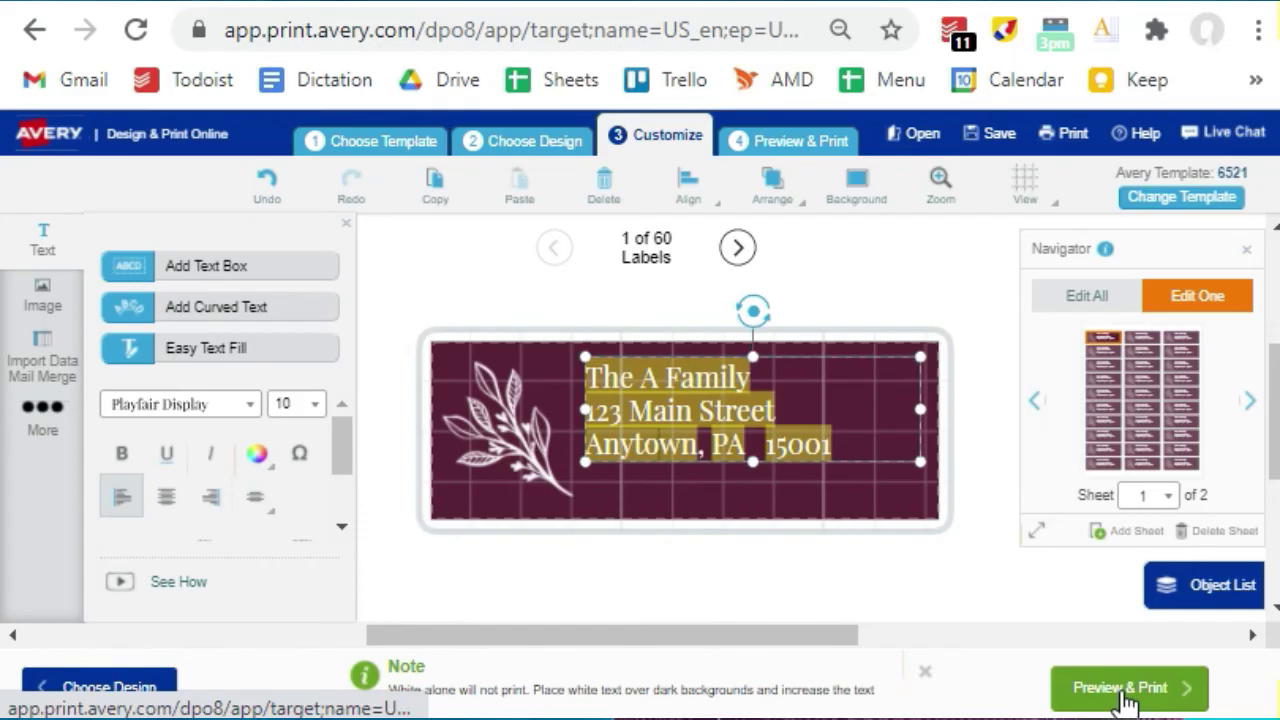
# - Request a print-it-yourself PDF of the merged label sheets, skipping the design save
pyautogui.click(1122, 690)
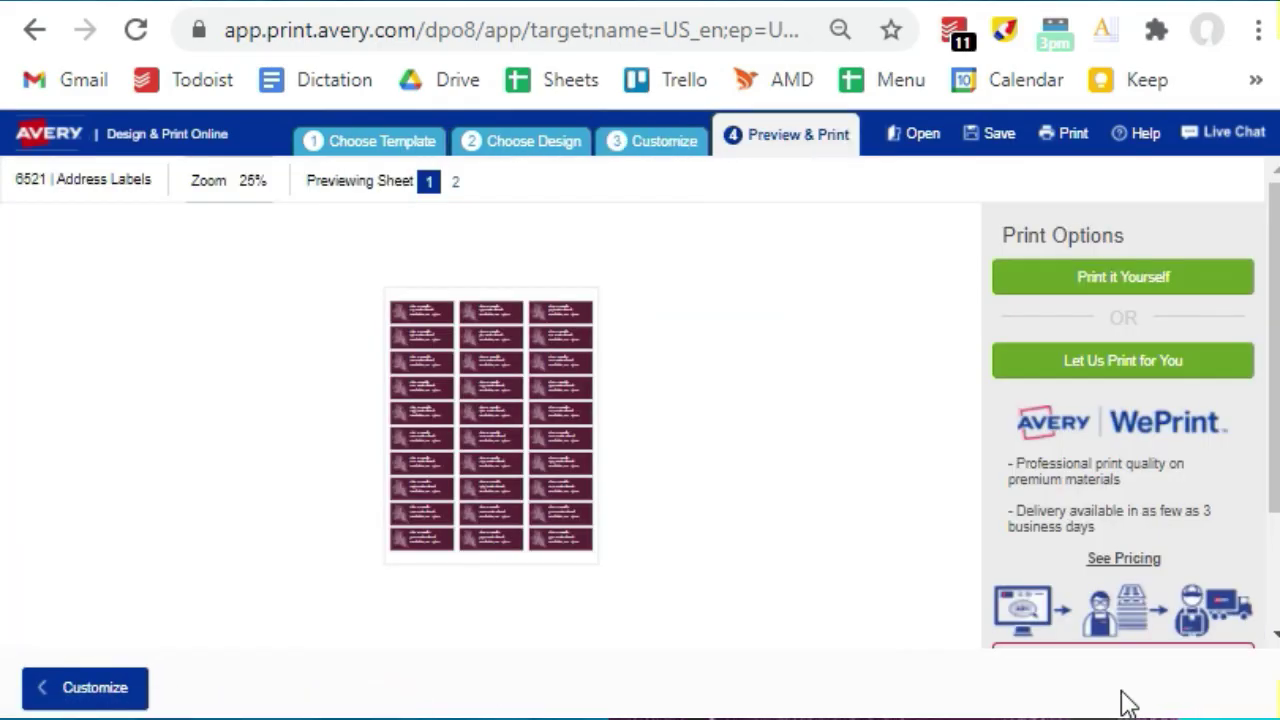
pyautogui.click(1088, 288)
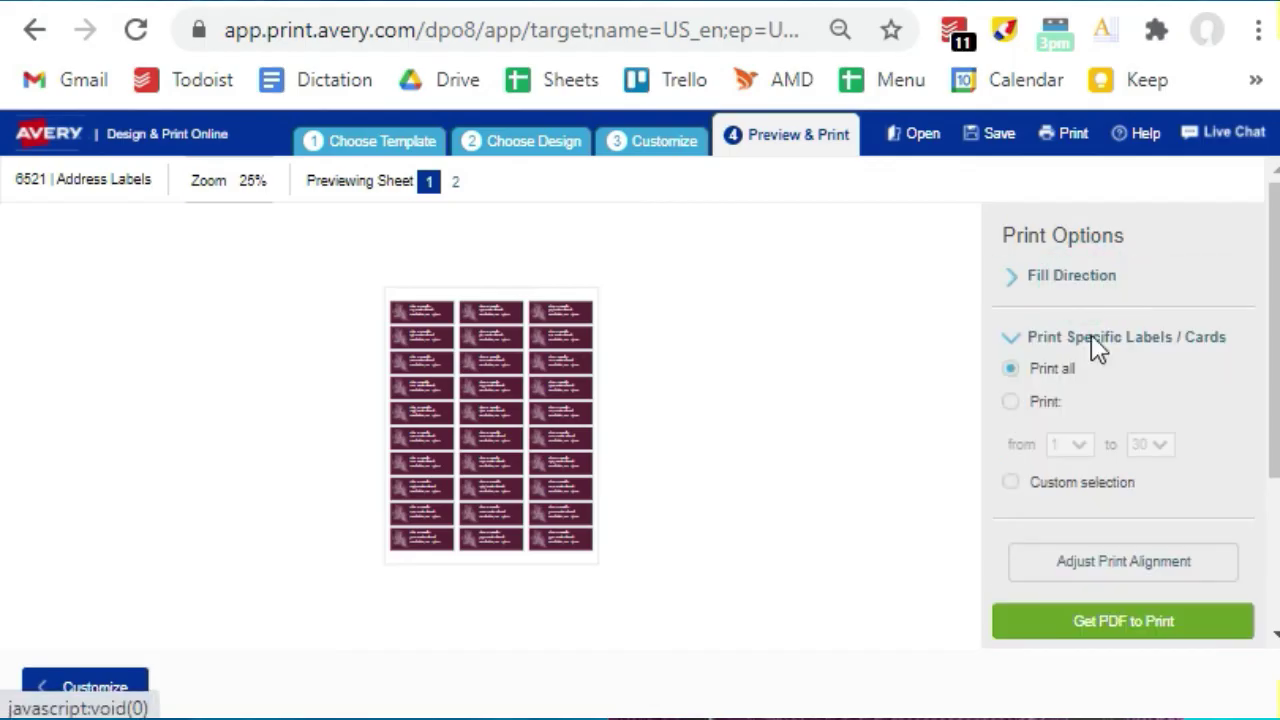
pyautogui.click(1138, 618)
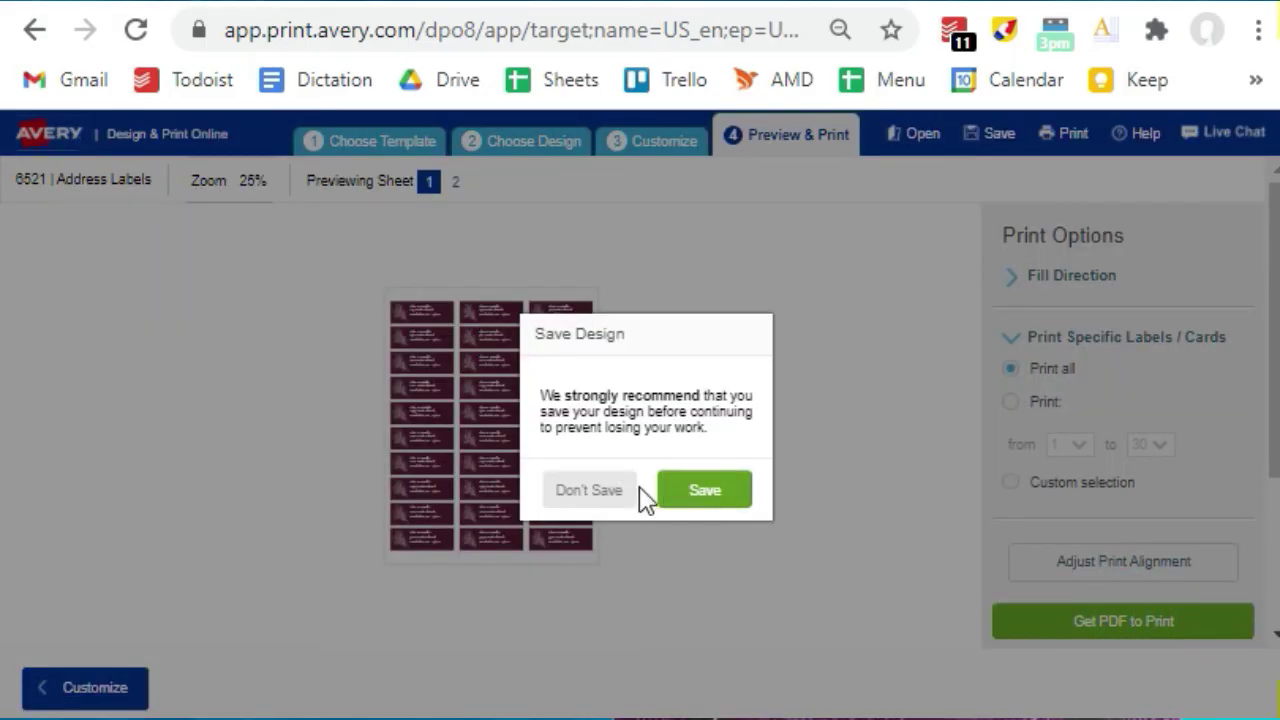
pyautogui.click(602, 490)
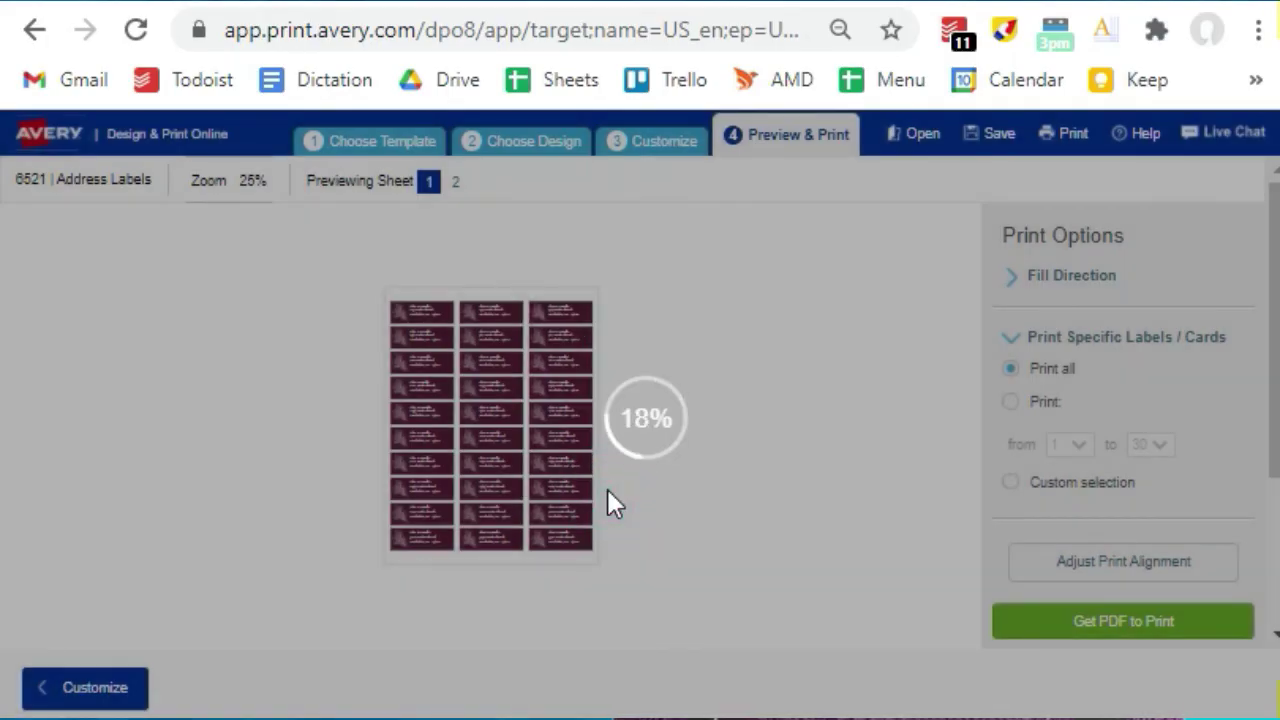